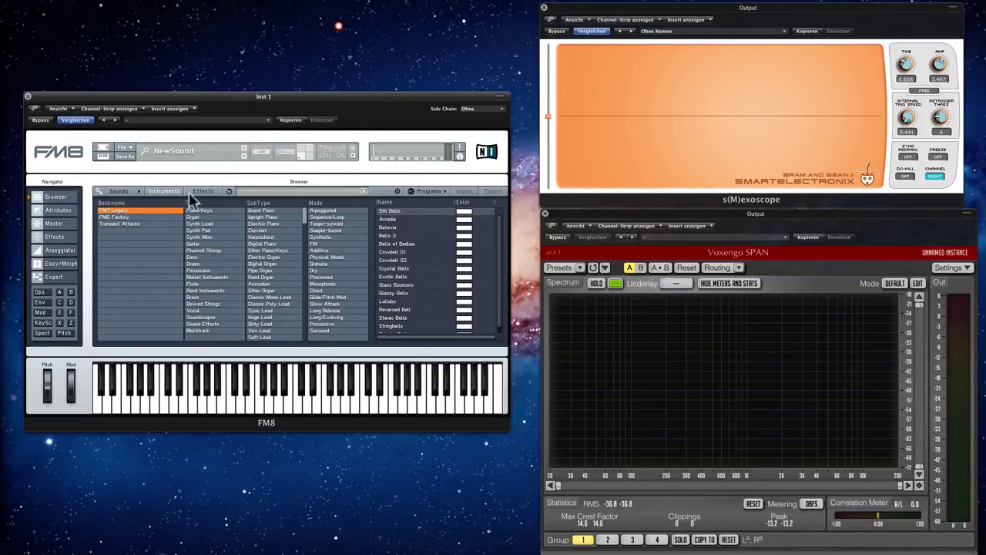
Reposition the FM8 instrument window and the oscilloscope window slightly
drag(301, 100, 307, 115)
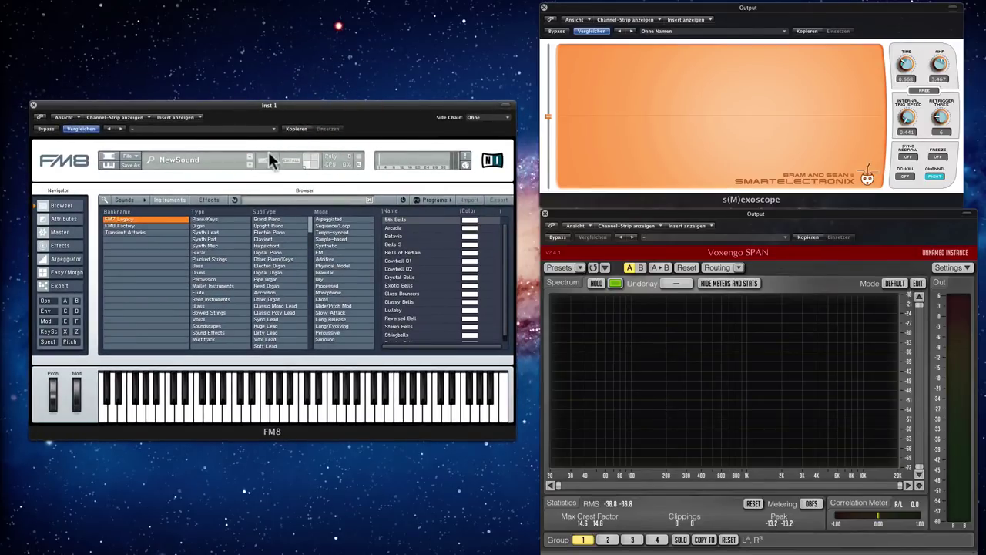
drag(751, 9, 750, 11)
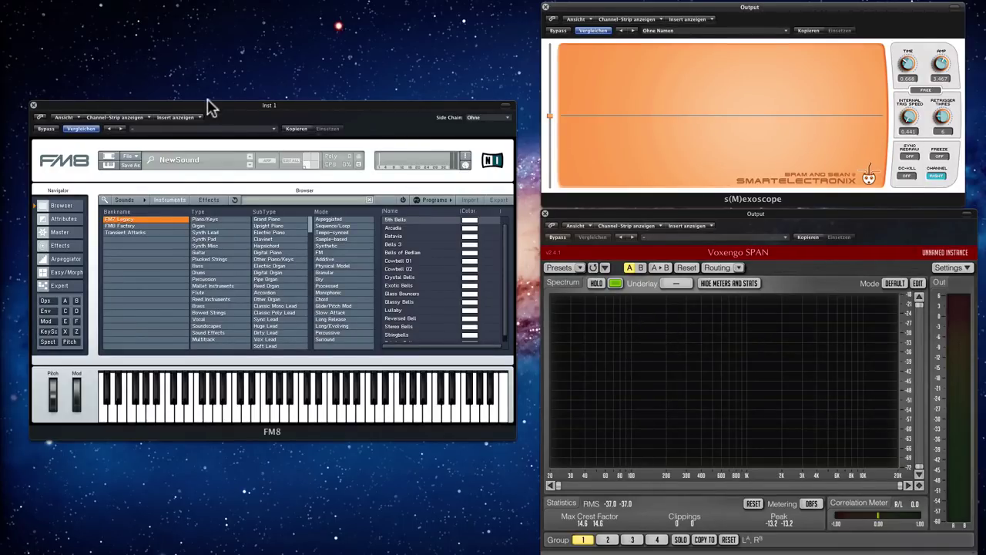
mouse_move(206, 107)
mouse_down()
mouse_move(198, 83)
mouse_move(199, 103)
mouse_up()
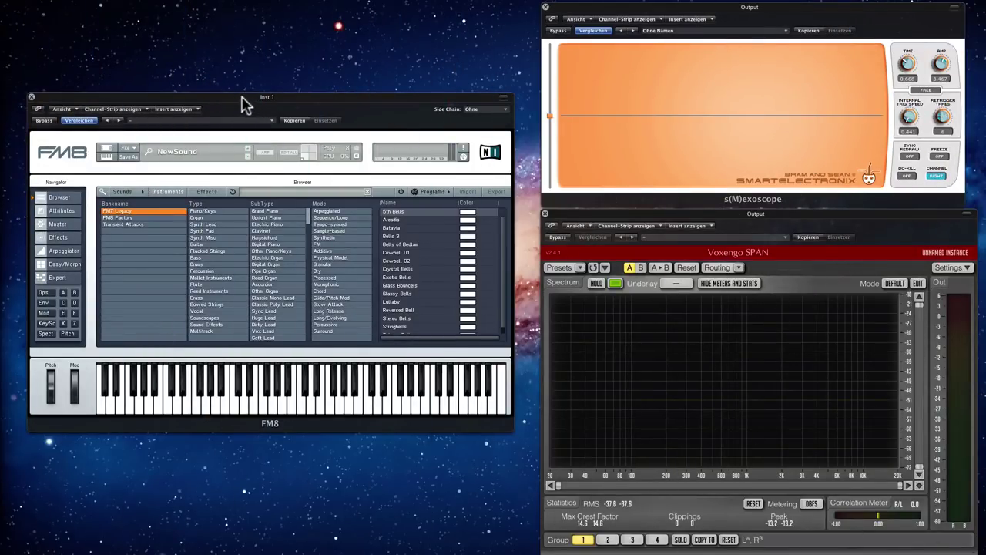
Look over the File menu's sound options, then switch to the Ops operator page
drag(131, 147, 155, 146)
click(136, 149)
click(151, 147)
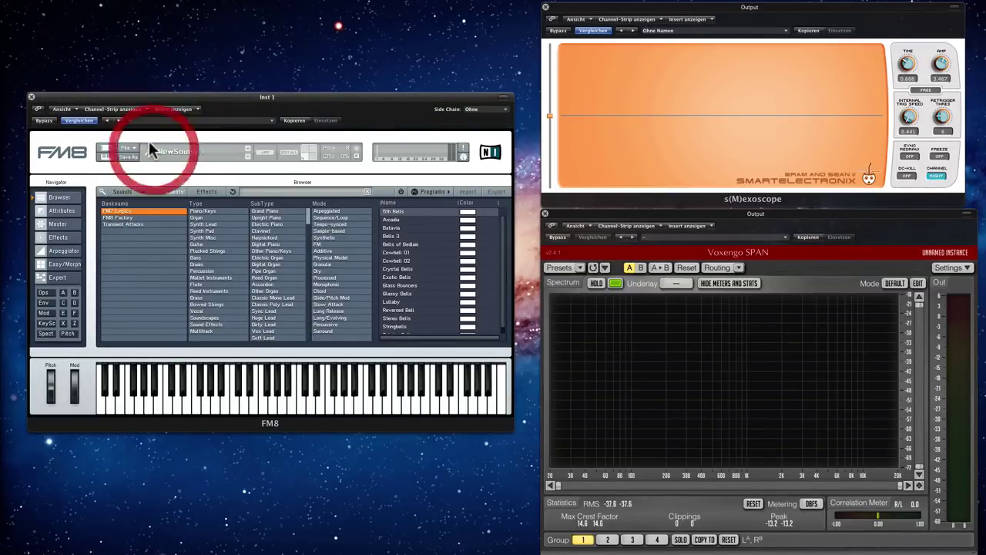
click(49, 292)
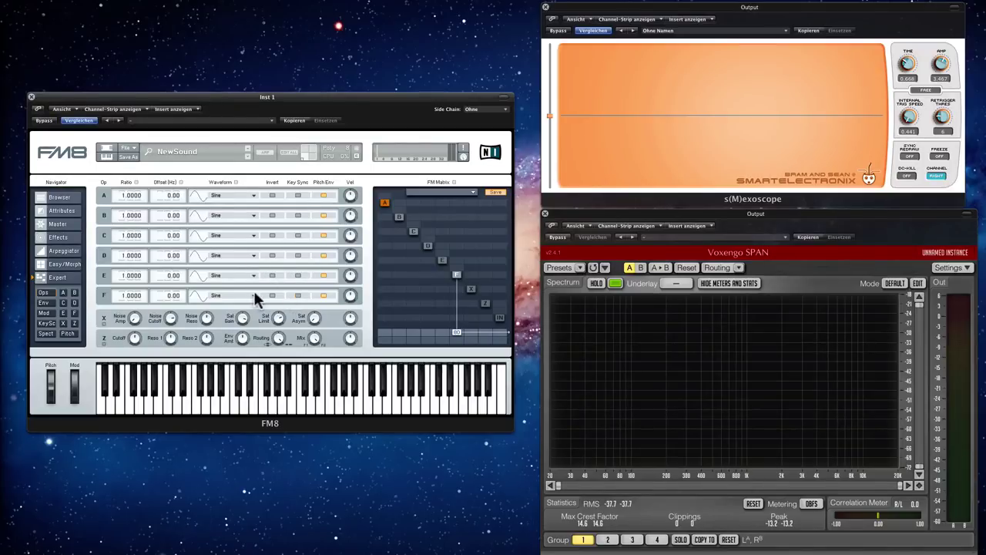
Give operator E a Square wave and operator F a Sawtooth wave at ratio 2.0000
drag(251, 294, 228, 184)
mouse_move(252, 274)
mouse_down()
mouse_move(228, 192)
mouse_move(235, 178)
mouse_up()
mouse_move(119, 296)
mouse_down()
mouse_move(130, 282)
mouse_move(131, 294)
mouse_up()
click(131, 295)
Route operator E to the output in the FM Matrix, alongside operator F
click(442, 261)
drag(442, 330, 451, 293)
click(452, 297)
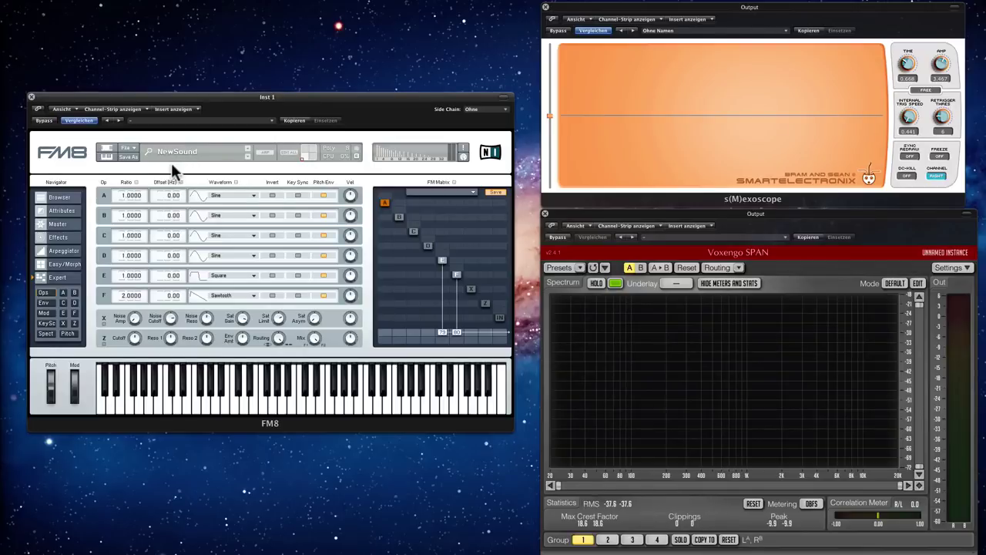
Start a fresh default sound, leaving only operator F feeding the output at 80
click(134, 149)
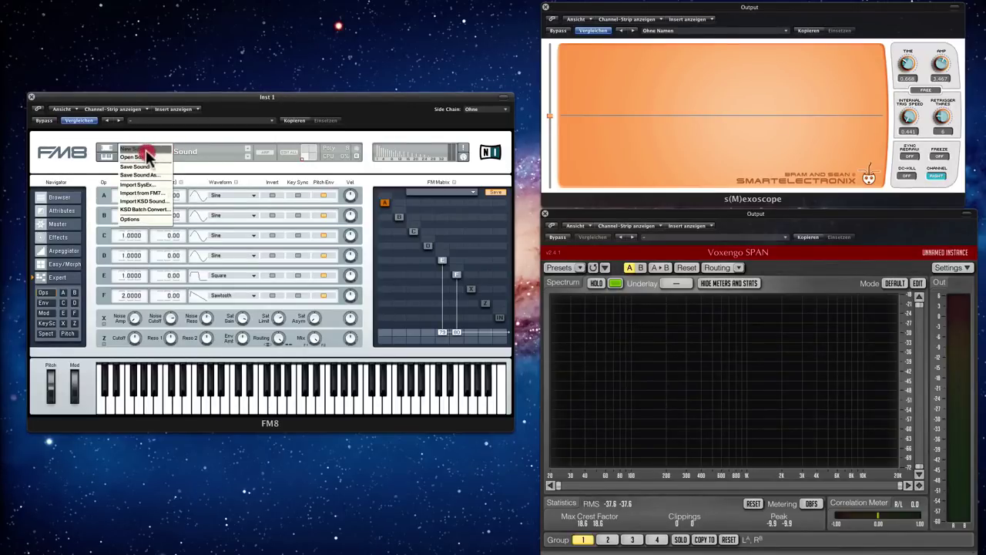
click(160, 147)
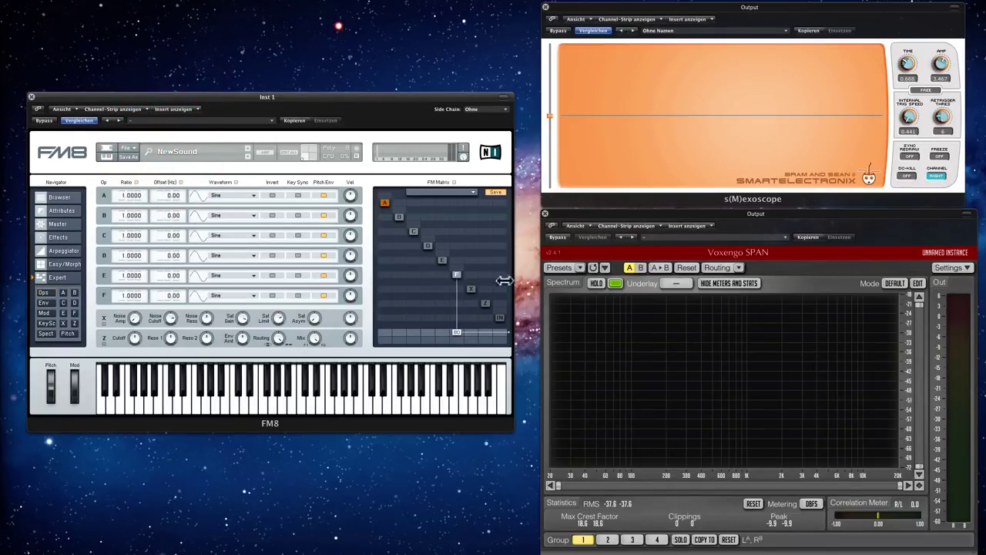
mouse_move(446, 331)
mouse_down()
mouse_move(446, 292)
mouse_move(440, 346)
mouse_up()
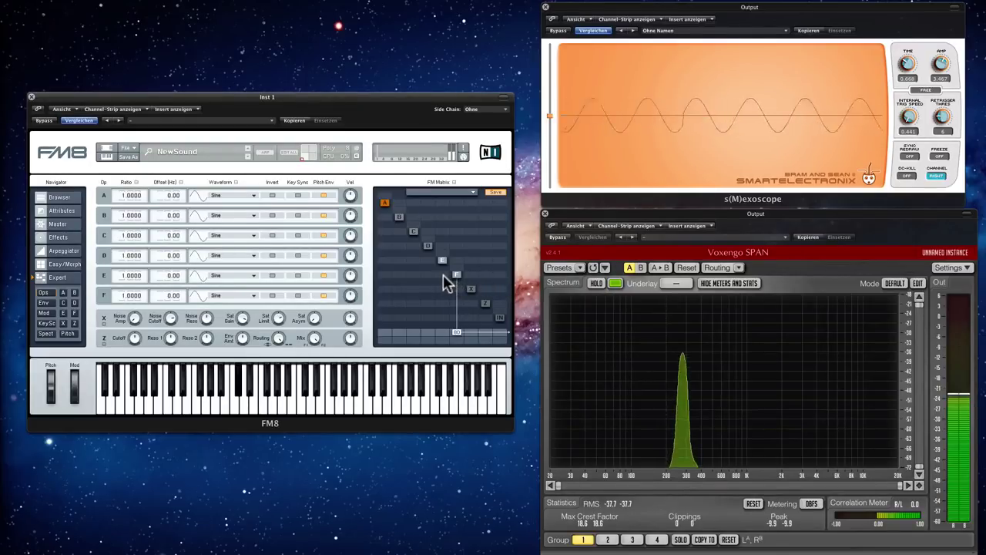
mouse_move(444, 275)
mouse_down()
mouse_move(444, 230)
mouse_move(450, 283)
mouse_up()
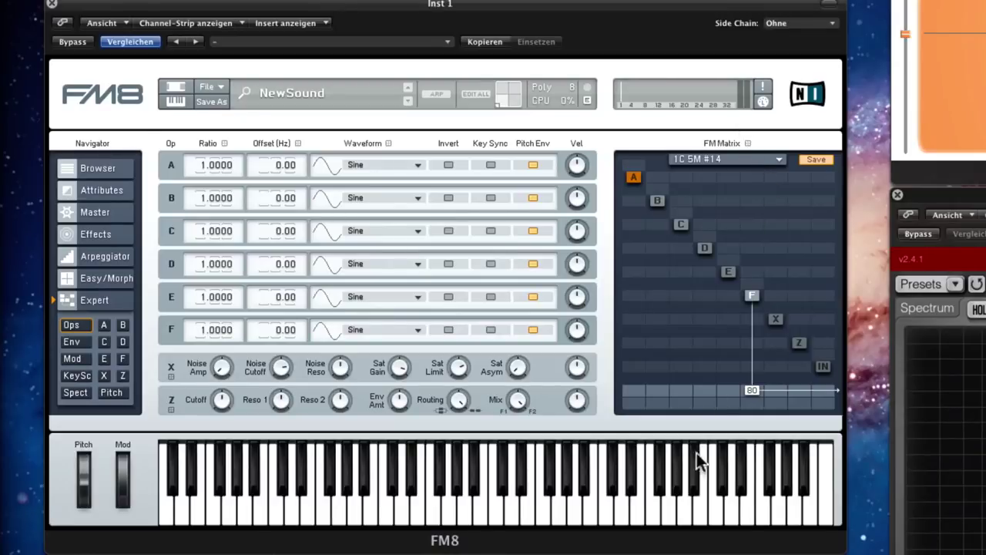
Add E-to-F and D-to-E modulation amounts in the FM Matrix
drag(726, 296, 682, 315)
drag(703, 270, 723, 251)
click(707, 249)
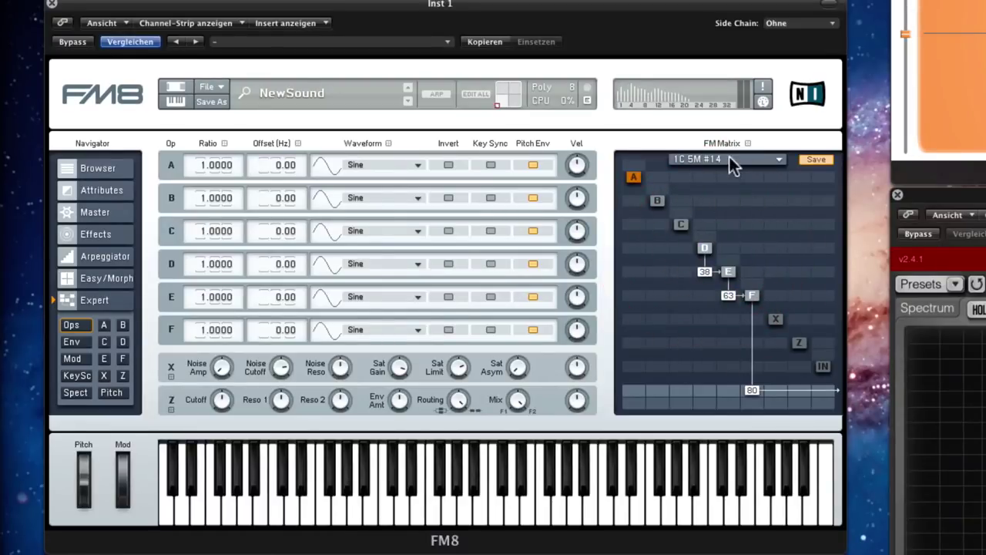
Apply the 1C 5M #14 matrix preset, then switch to 1C 5M #8
click(775, 157)
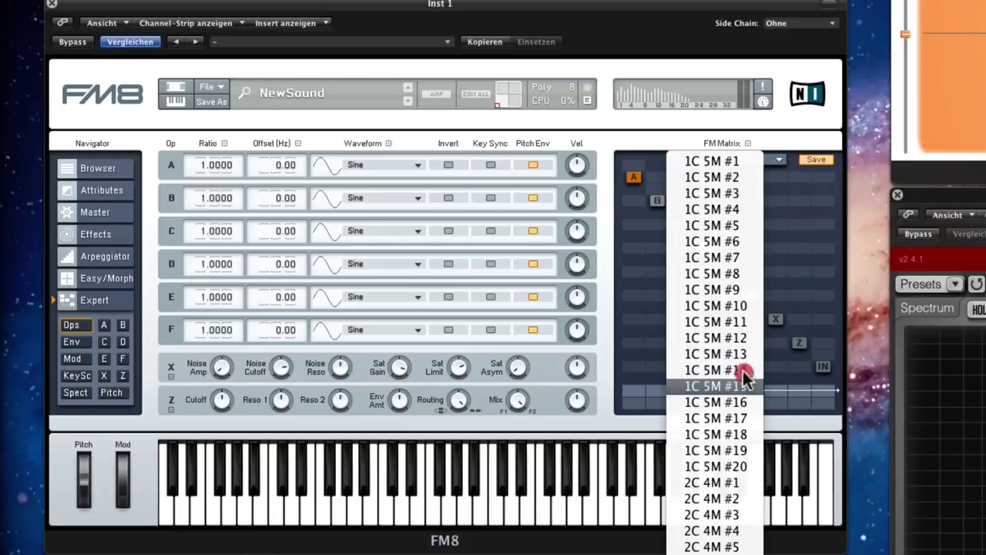
click(739, 370)
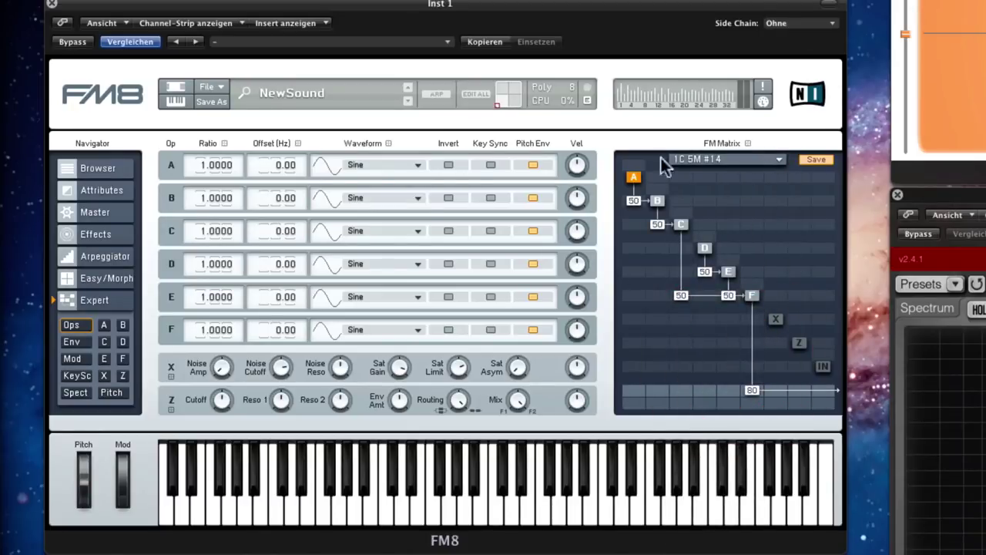
click(777, 161)
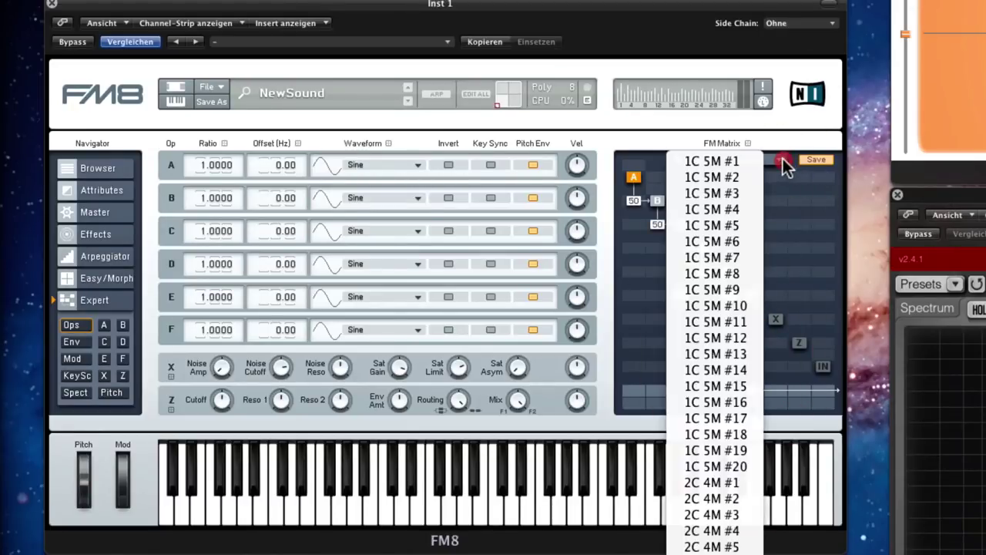
click(749, 273)
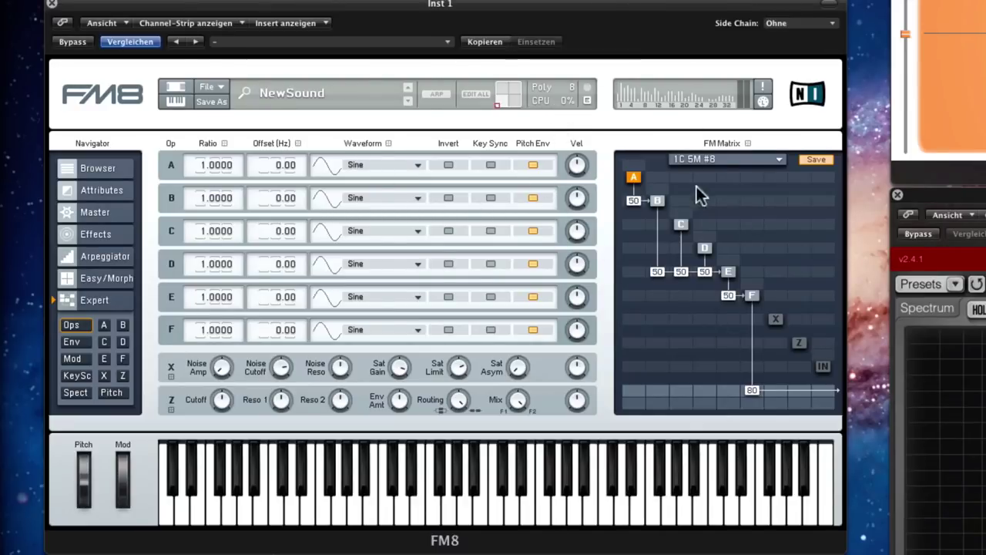
click(419, 330)
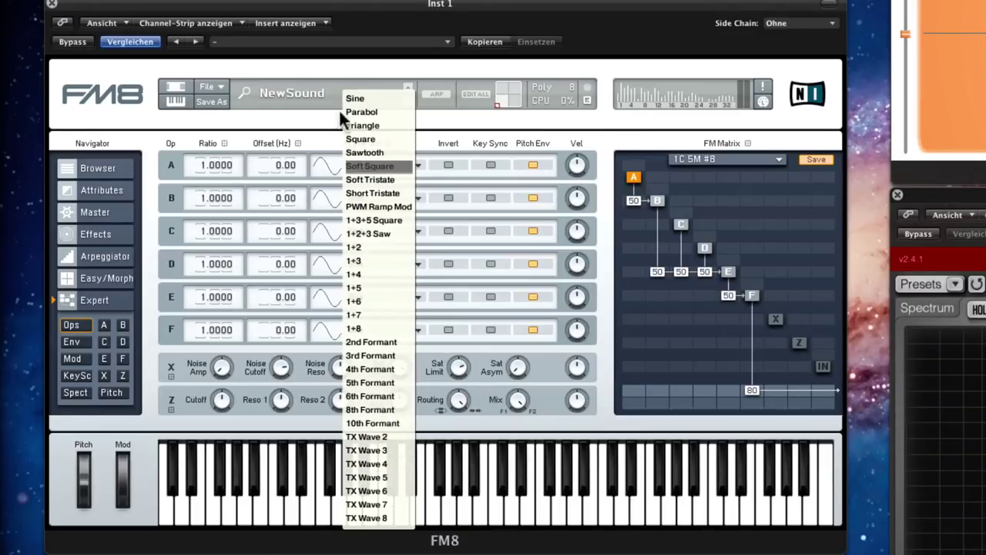
click(360, 98)
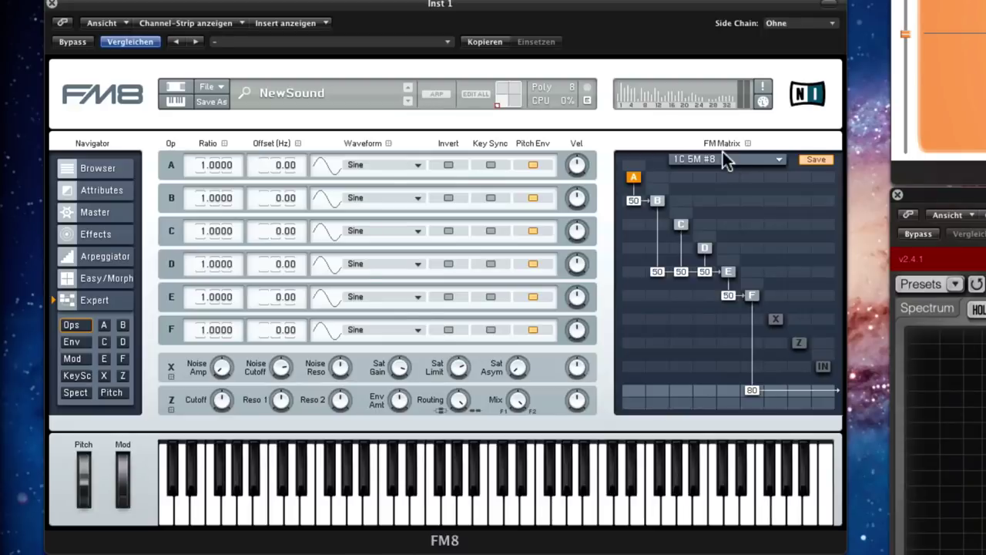
Apply the 1C 5M #1 serial matrix preset, then start a fresh NewSound
click(772, 159)
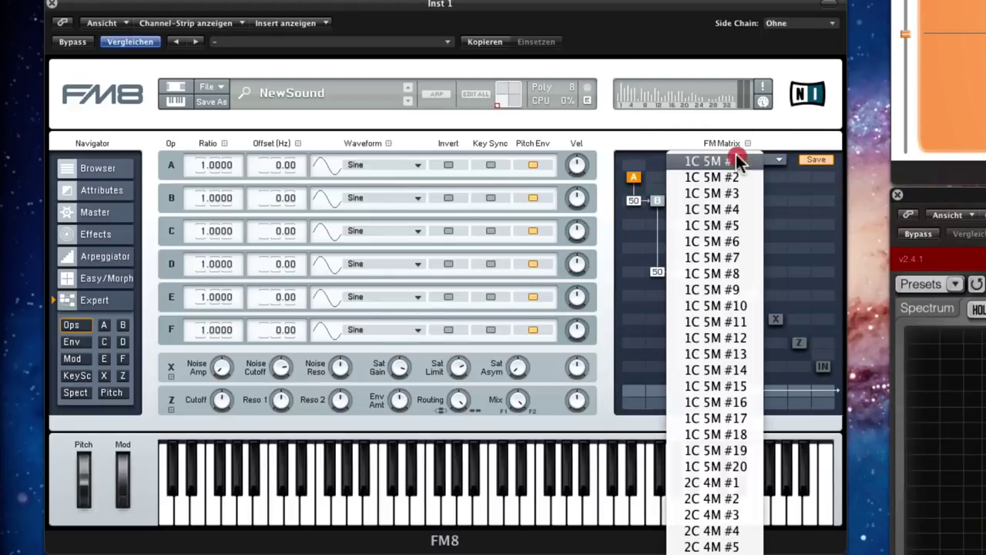
click(738, 162)
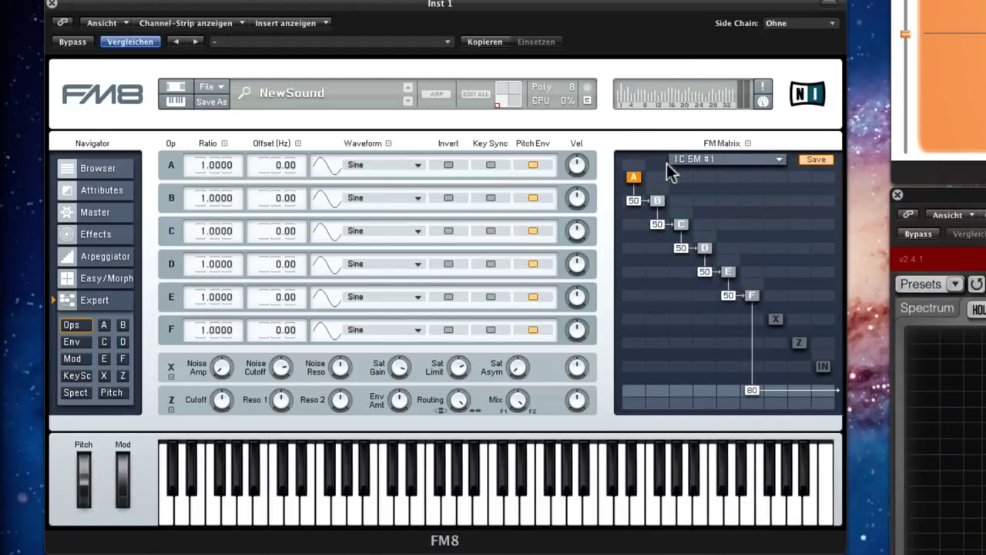
click(209, 85)
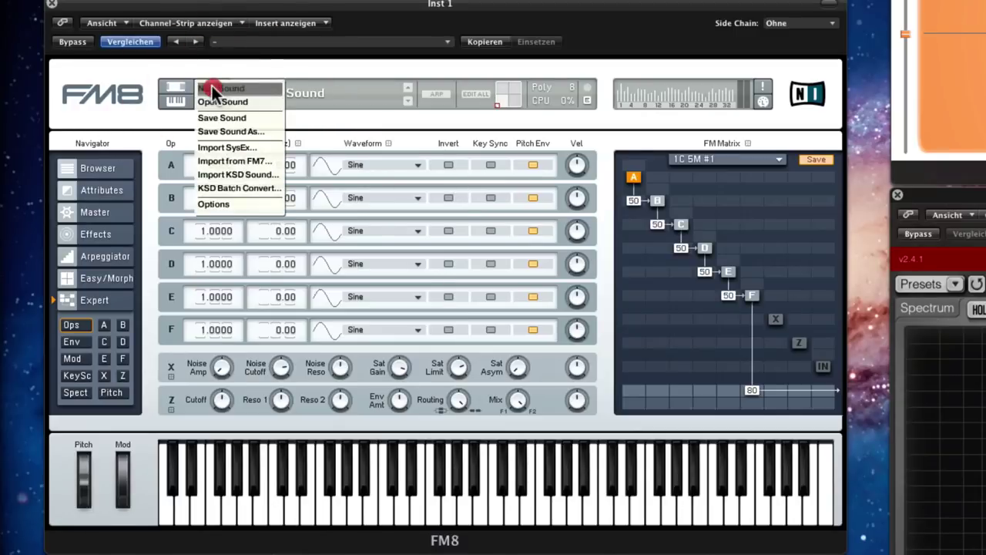
click(237, 88)
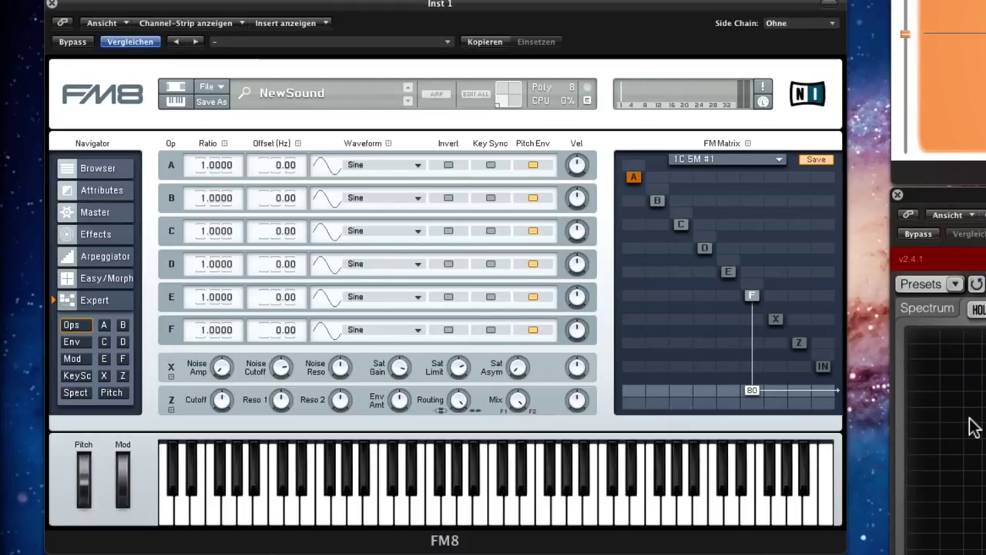
Set operator F's waveform to Sawtooth and operator E's to Square
click(381, 325)
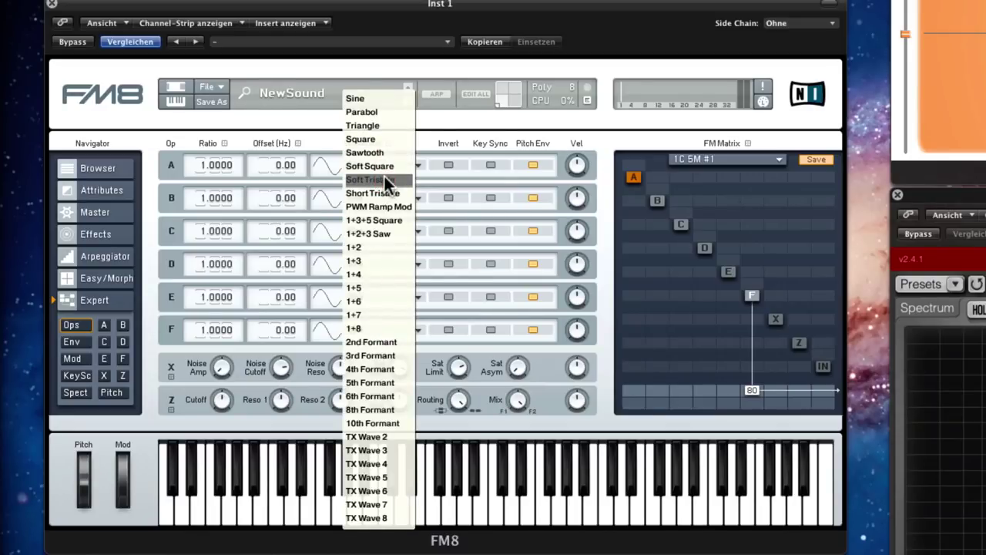
click(393, 152)
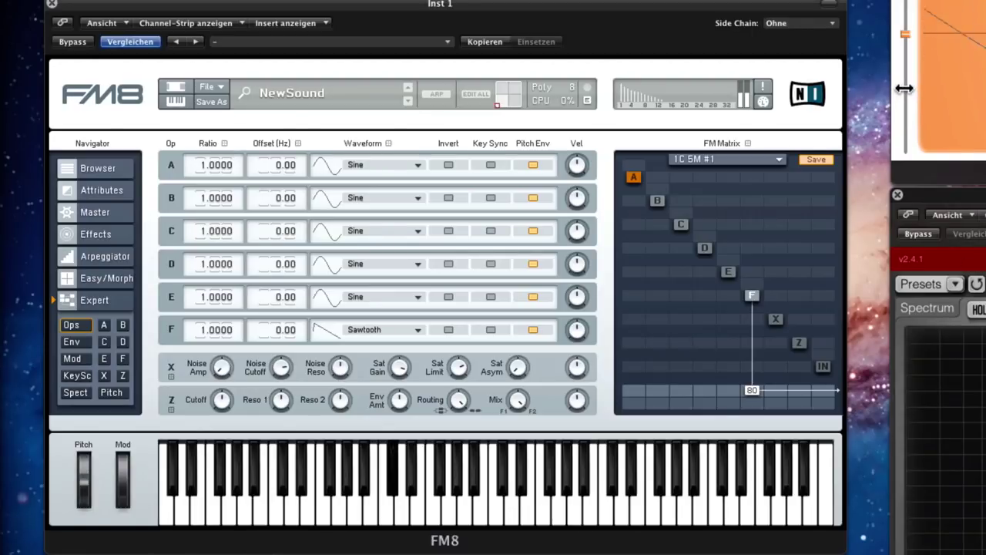
click(417, 297)
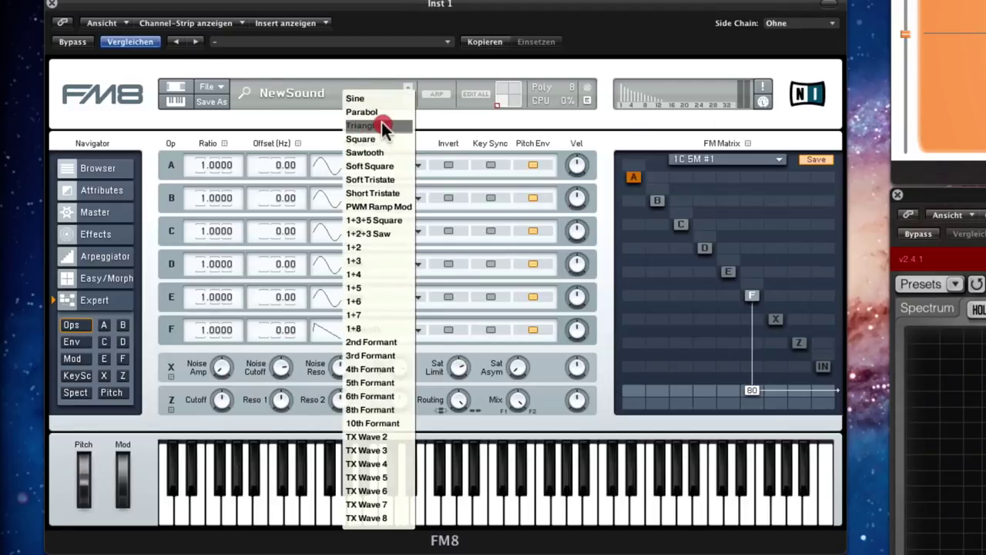
click(392, 141)
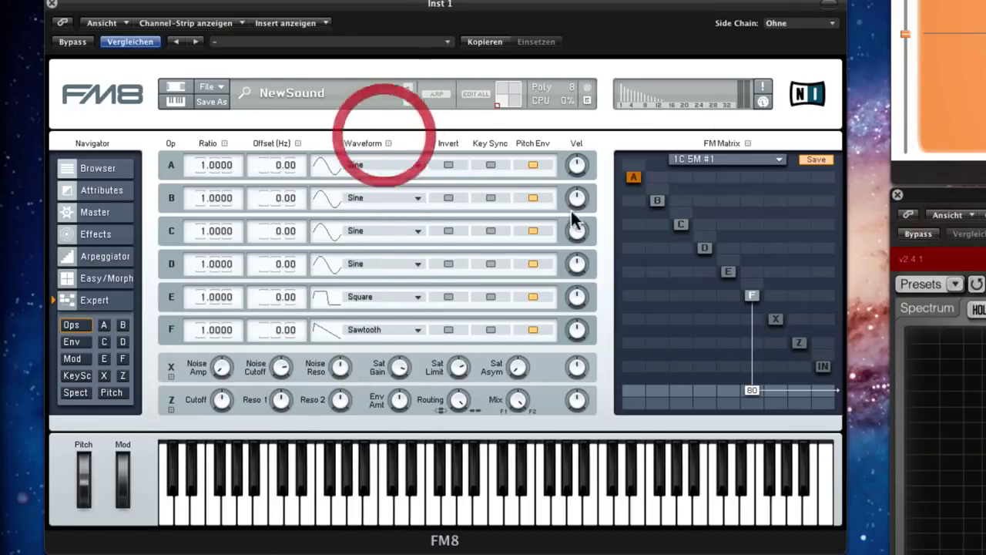
Switch operator E to Sawtooth, route E into F at 21, and raise F's feedback
click(726, 275)
drag(731, 302, 744, 271)
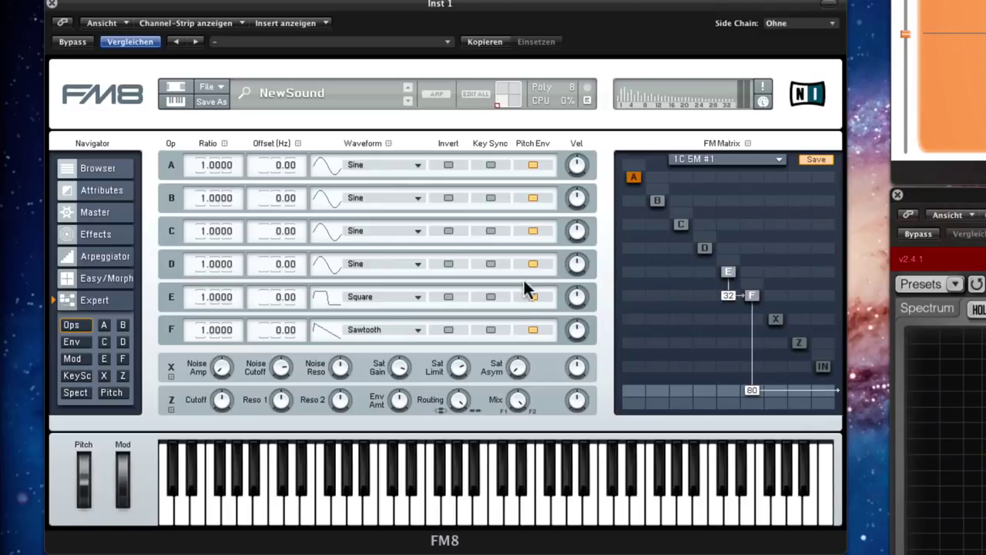
drag(400, 297, 408, 156)
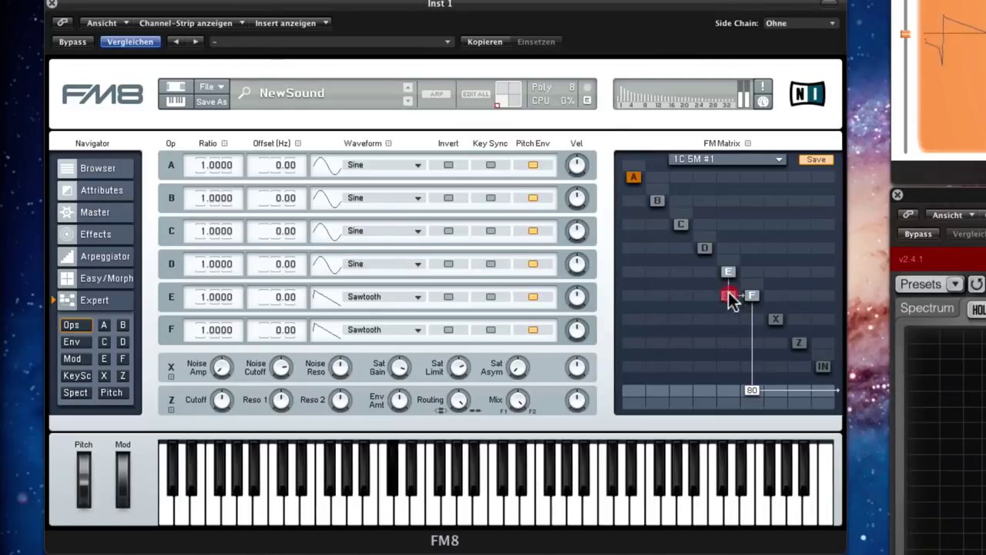
drag(730, 299, 726, 245)
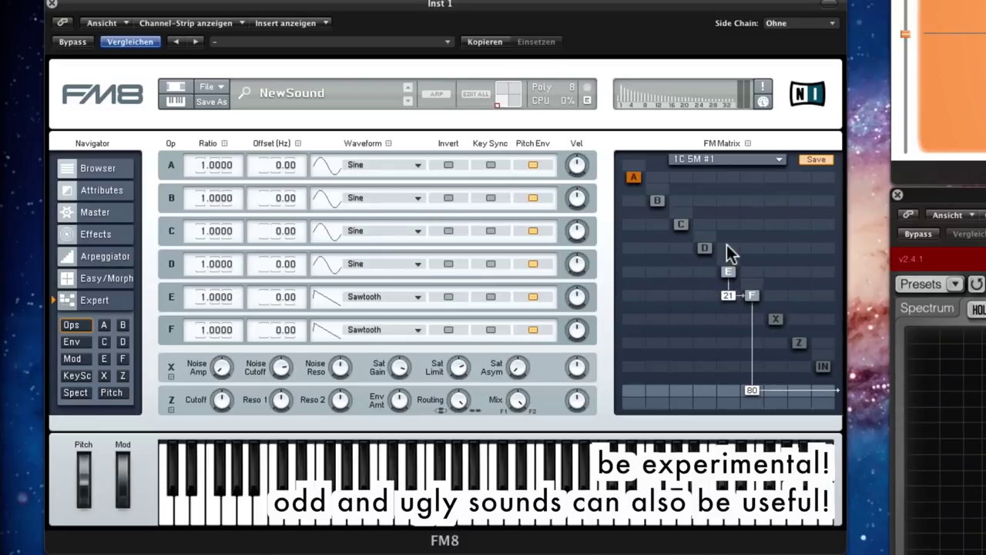
click(759, 287)
drag(761, 275, 758, 299)
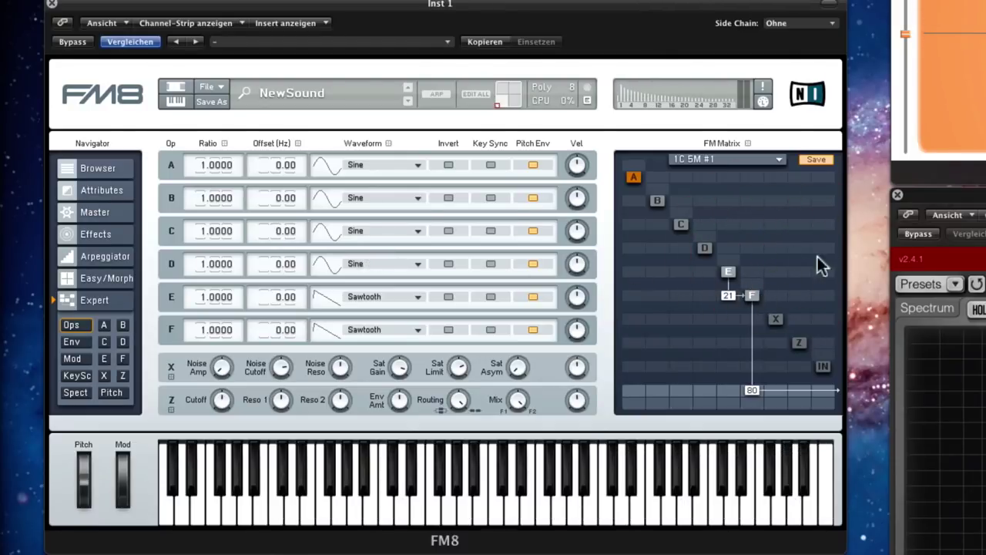
Route operator D into F at about 50 and set D's ratio to 2.0000
click(701, 246)
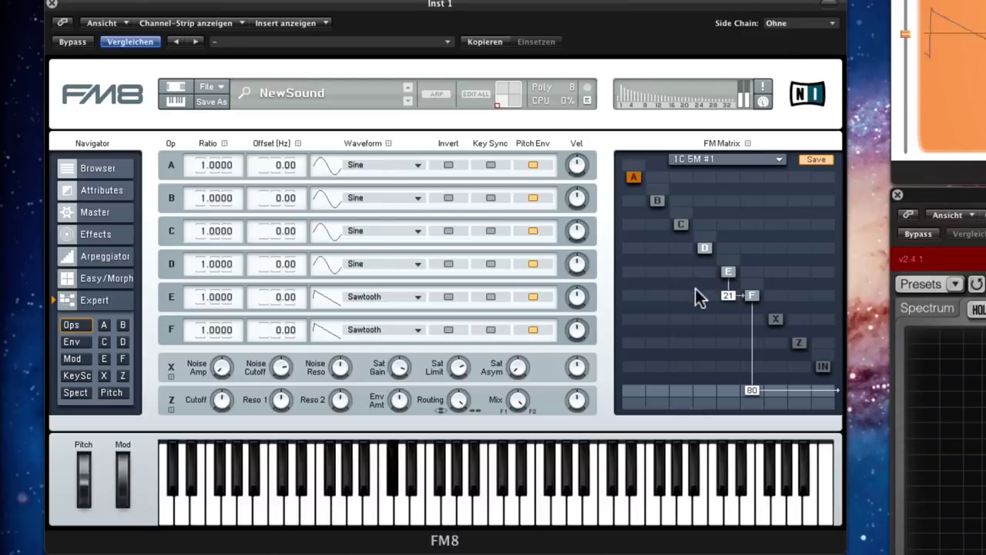
drag(709, 295, 606, 245)
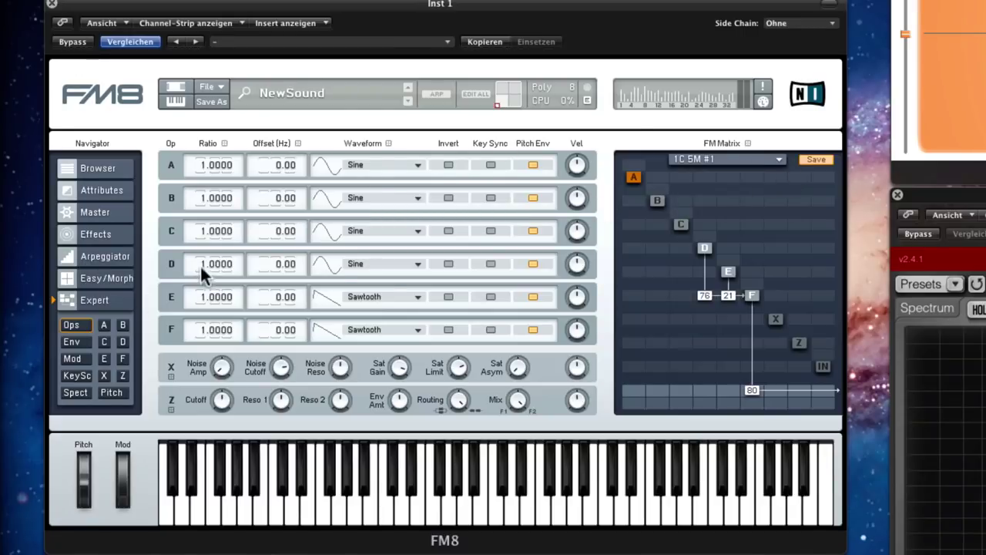
drag(216, 261, 228, 252)
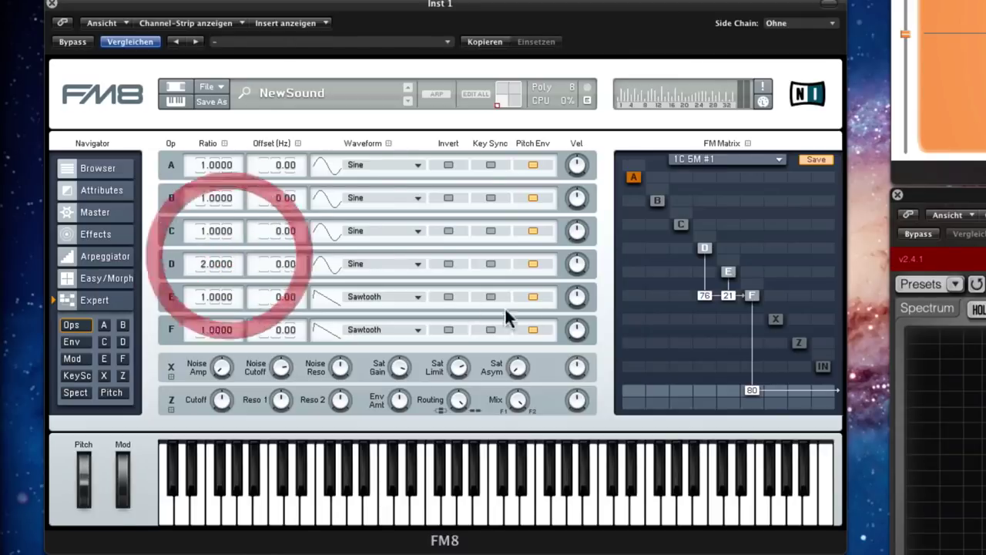
drag(707, 298, 710, 312)
Fine-tune the D-to-F modulation amount to 49
click(754, 307)
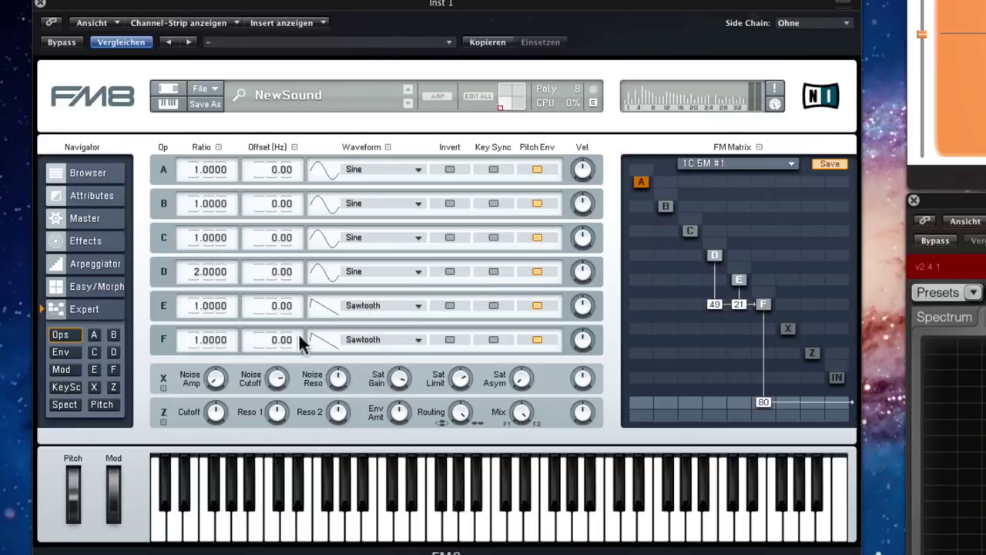
Give operator D an ADSR envelope
click(112, 353)
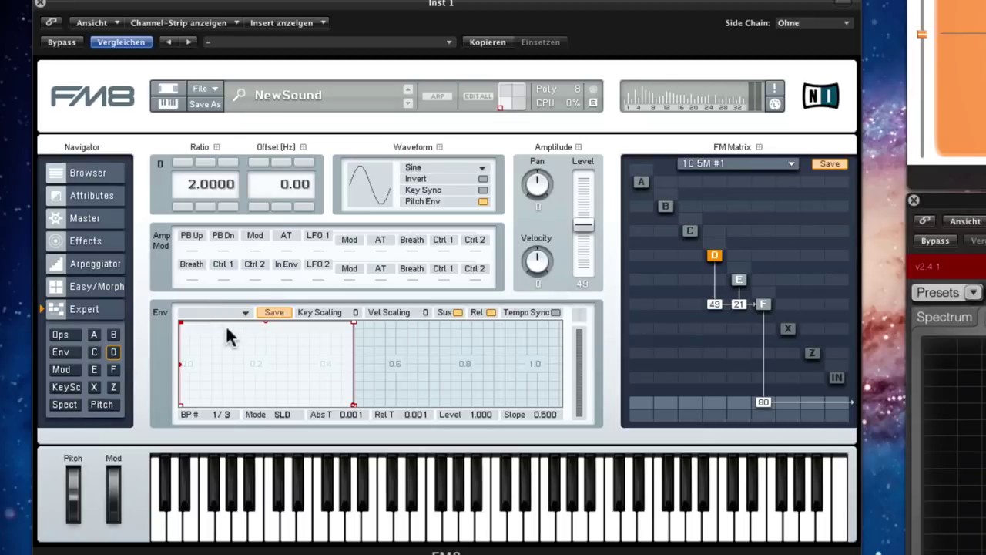
click(244, 314)
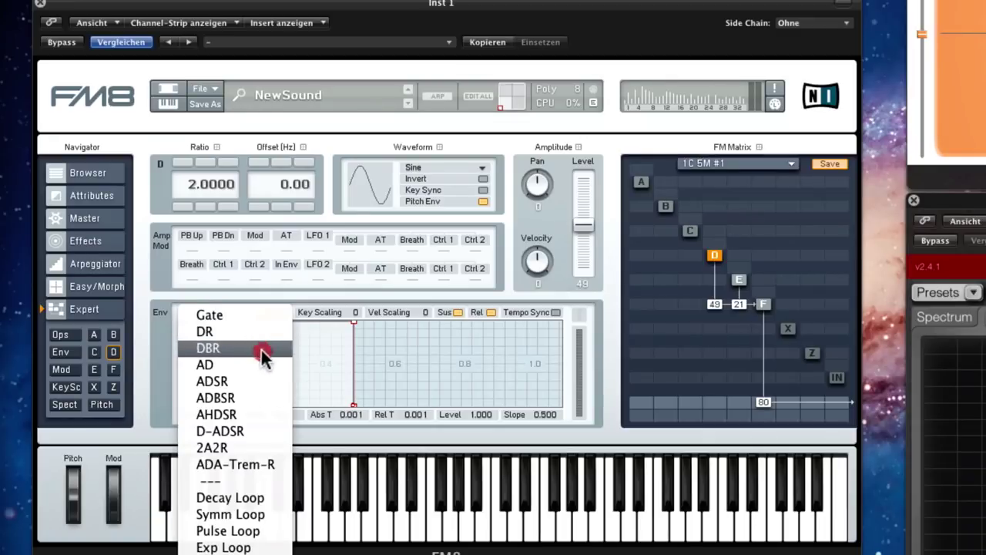
click(256, 382)
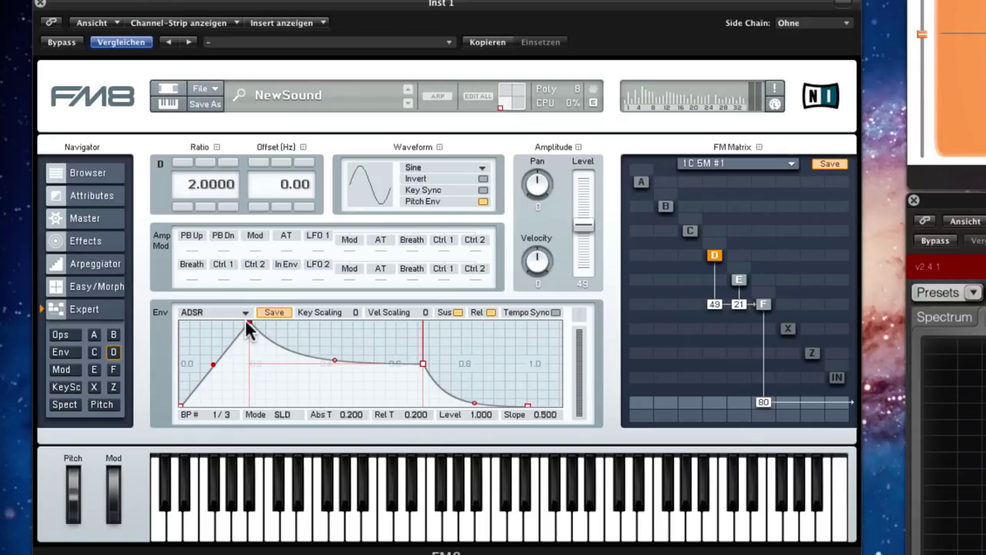
Lengthen D's attack and raise its decay and sustain breakpoints to full level 1.000
drag(260, 324, 324, 312)
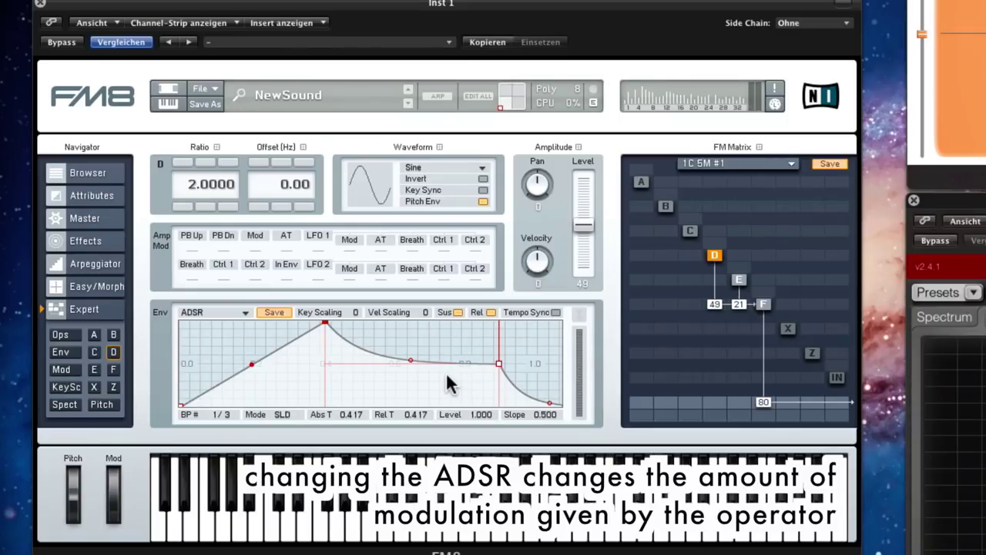
drag(410, 357, 406, 272)
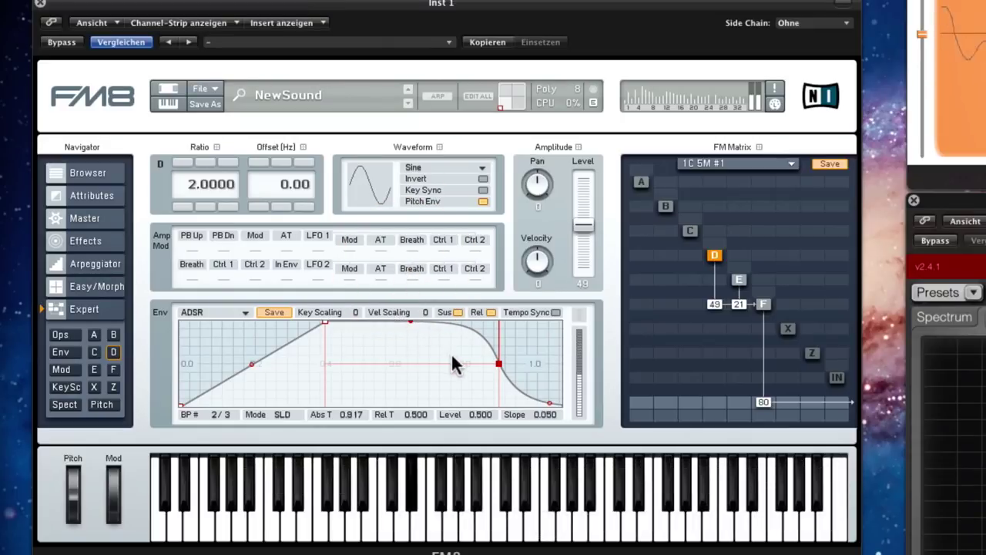
drag(498, 362, 490, 274)
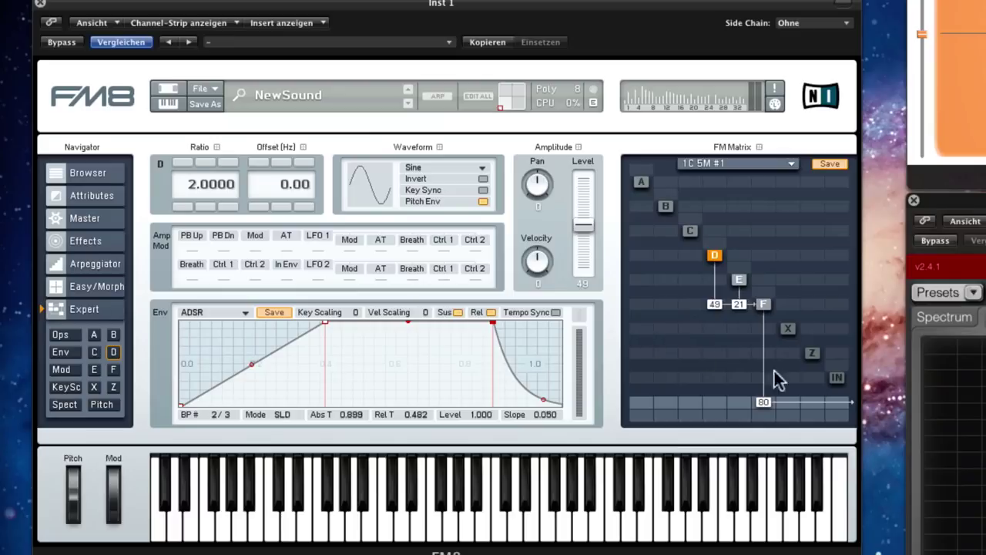
Give operator F an ADSR envelope with its sustain raised to full
click(763, 305)
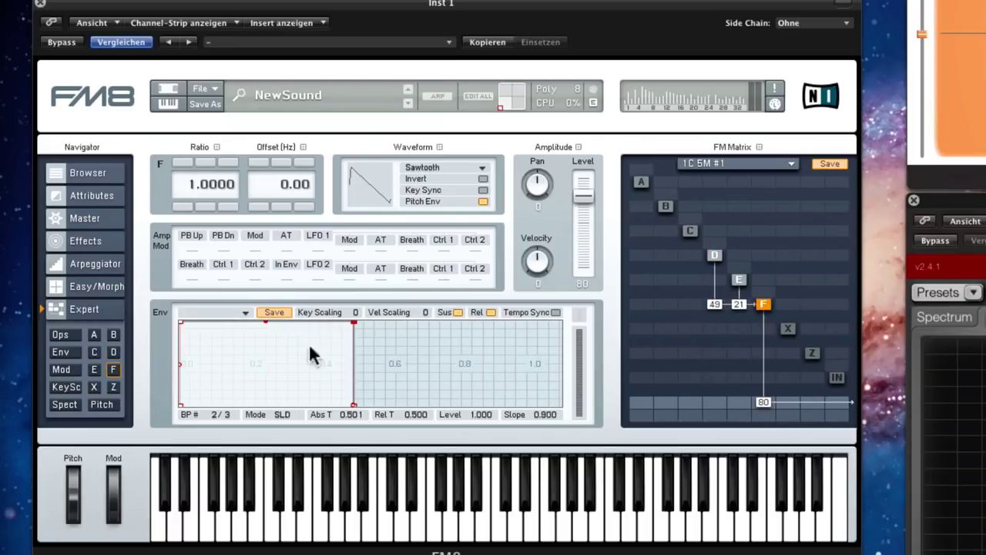
click(245, 312)
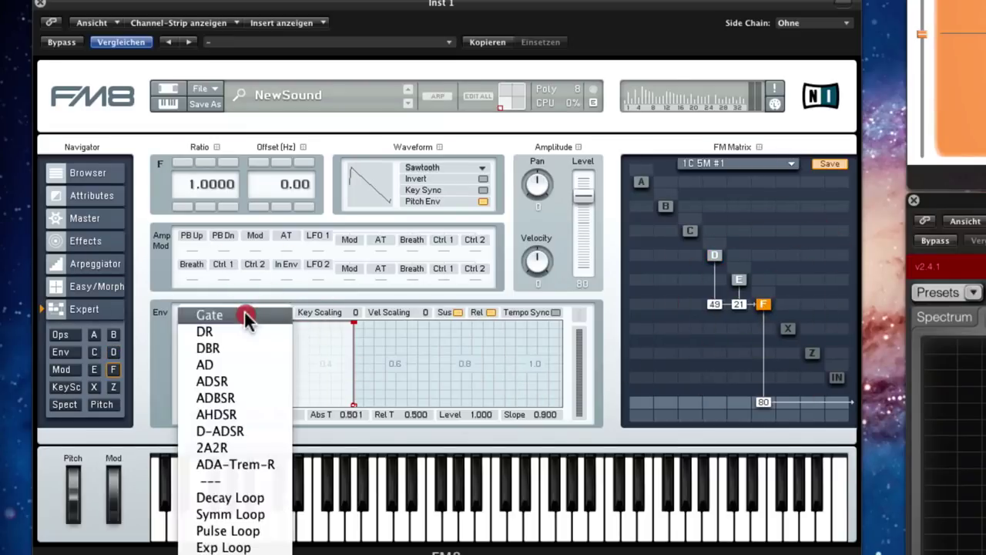
click(252, 380)
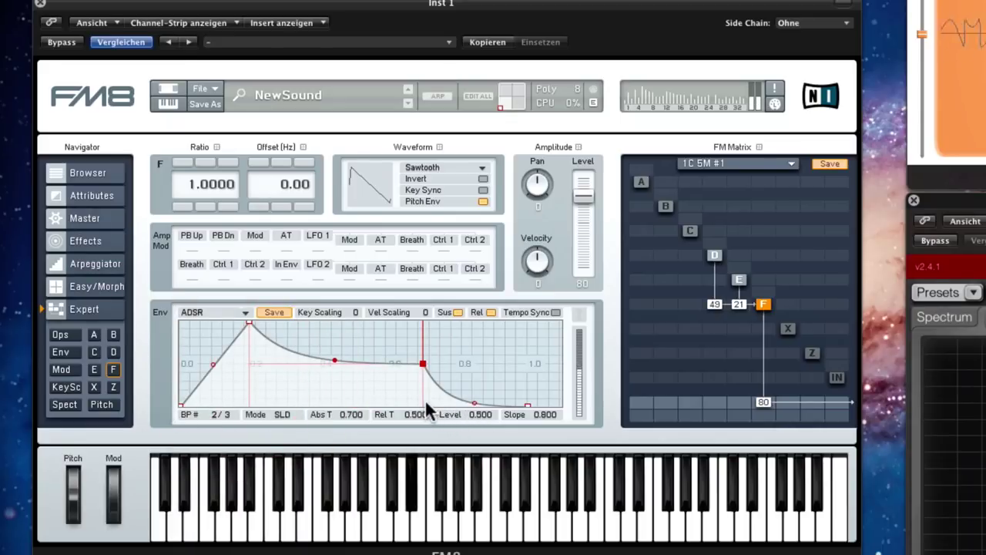
click(333, 324)
drag(422, 363, 420, 321)
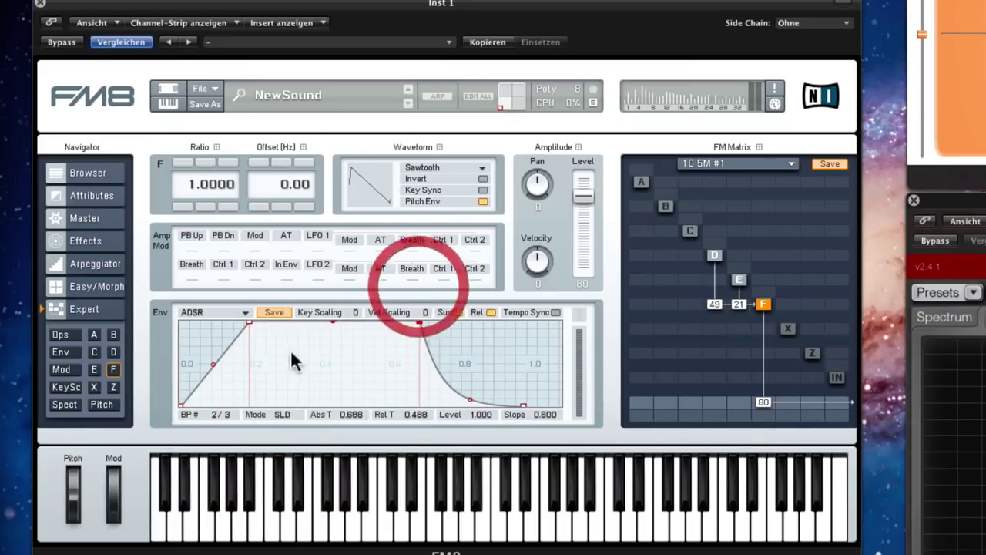
Shape operator F's envelope with a curved 0.678 s attack and an adjusted release end
drag(247, 319, 323, 320)
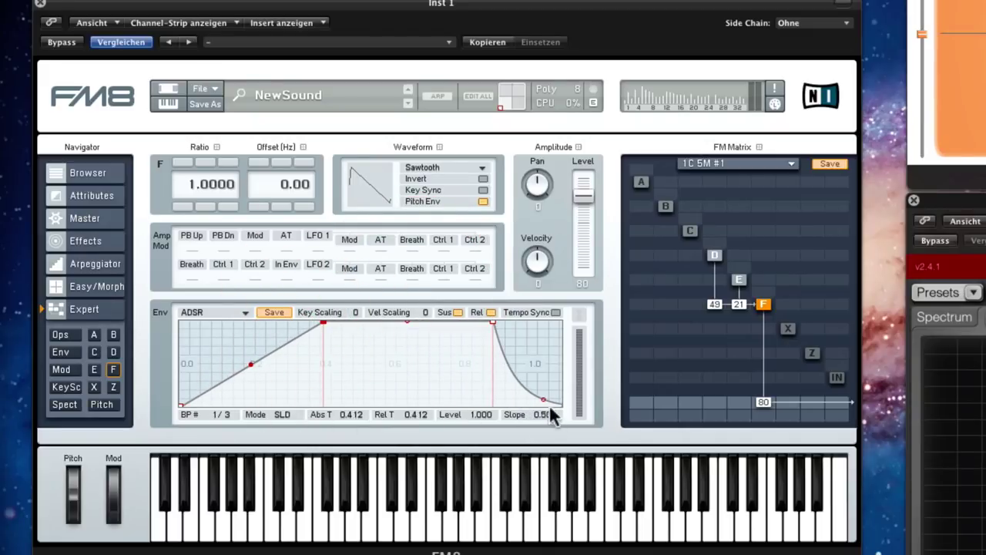
mouse_move(544, 401)
mouse_down()
mouse_move(577, 393)
mouse_move(439, 392)
mouse_move(385, 403)
mouse_move(537, 403)
mouse_move(542, 416)
mouse_up()
click(542, 399)
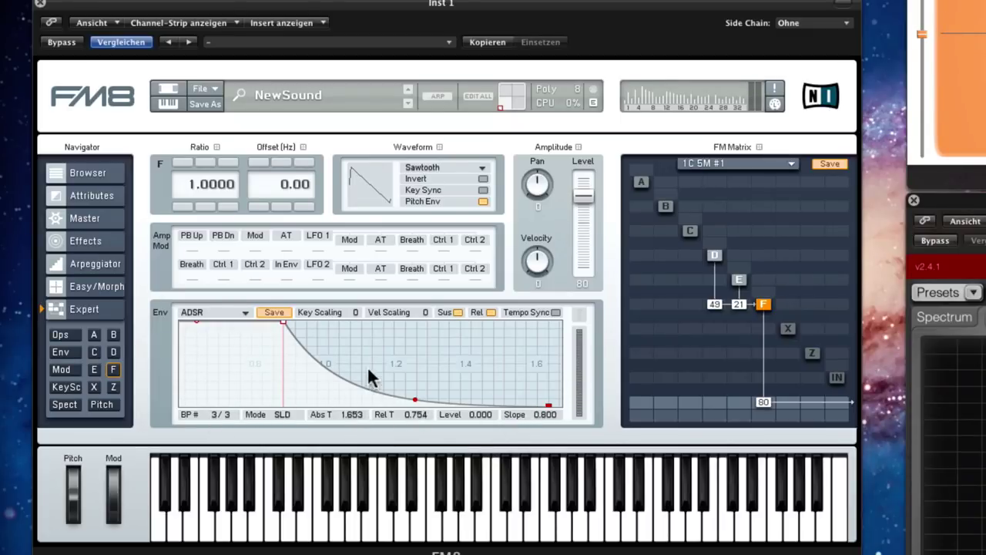
drag(368, 370, 806, 376)
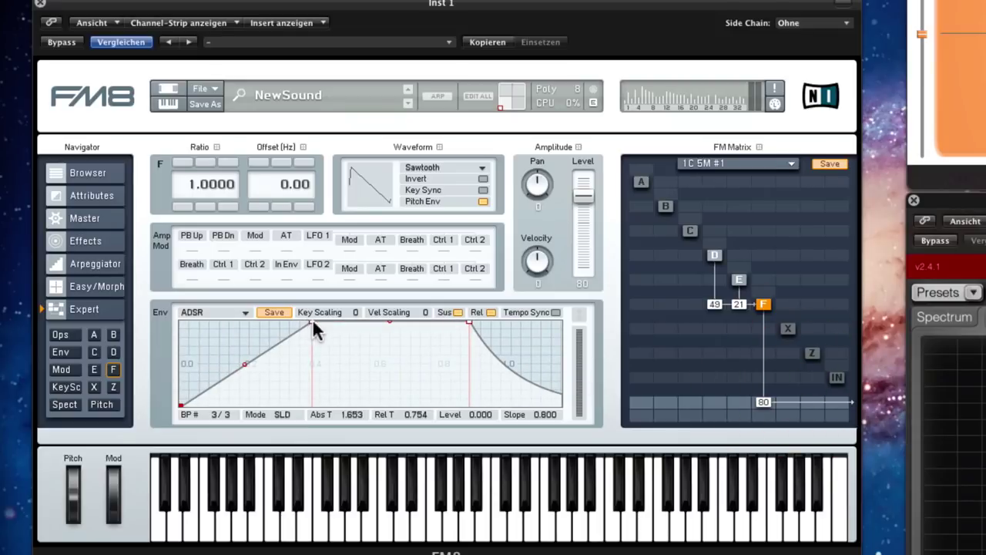
drag(312, 318, 399, 277)
drag(287, 360, 288, 381)
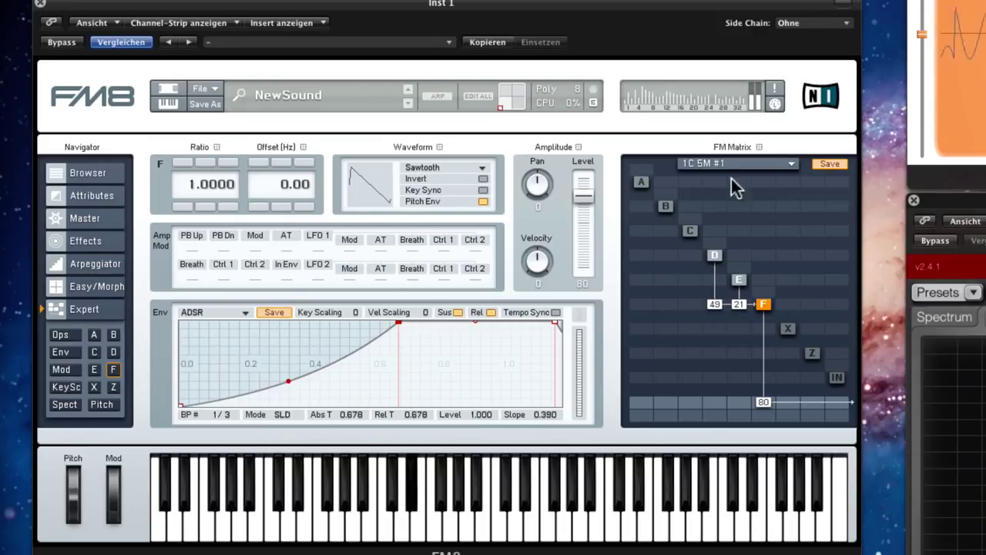
click(714, 256)
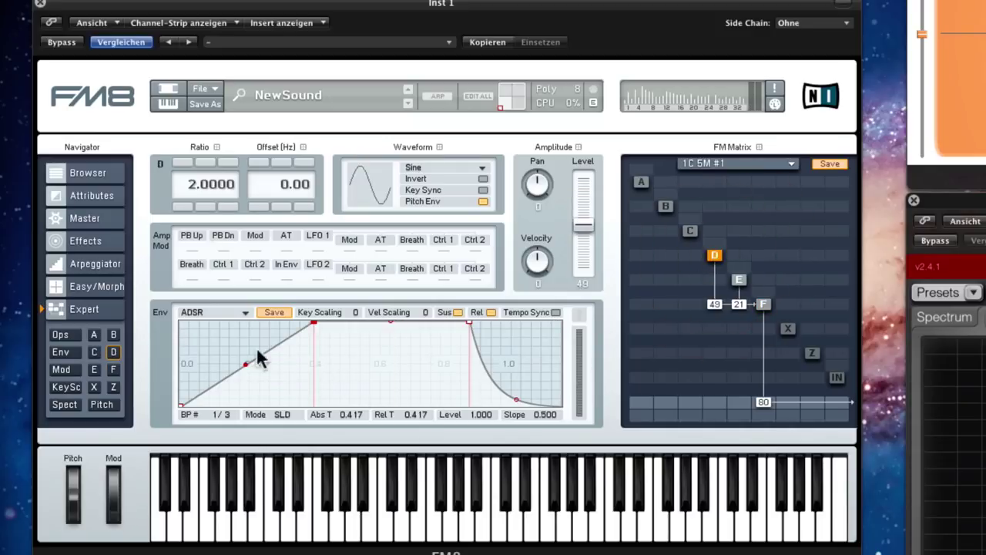
Lengthen operator D's attack, bend its rise concave, and stretch the envelope end to about 2.77 s
drag(313, 321, 614, 248)
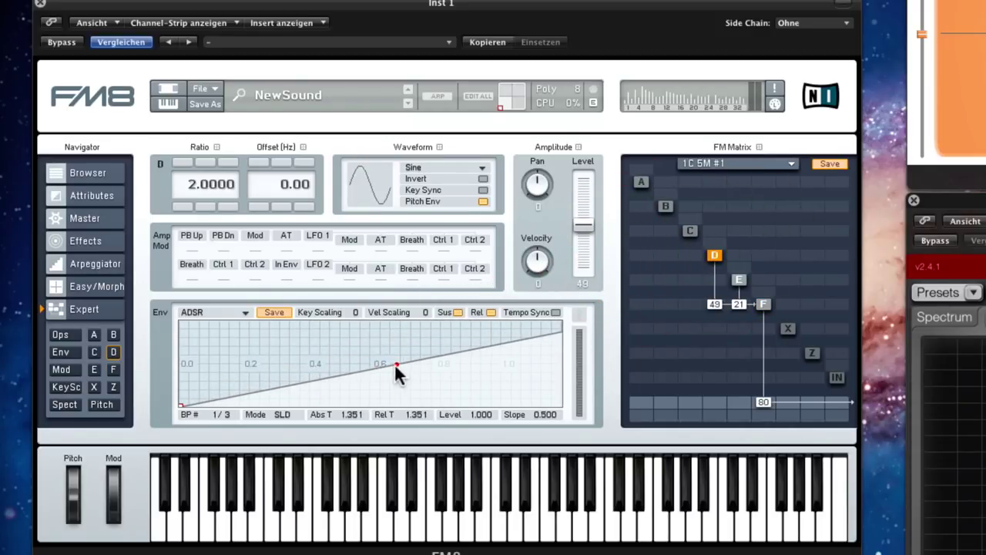
drag(395, 364, 411, 385)
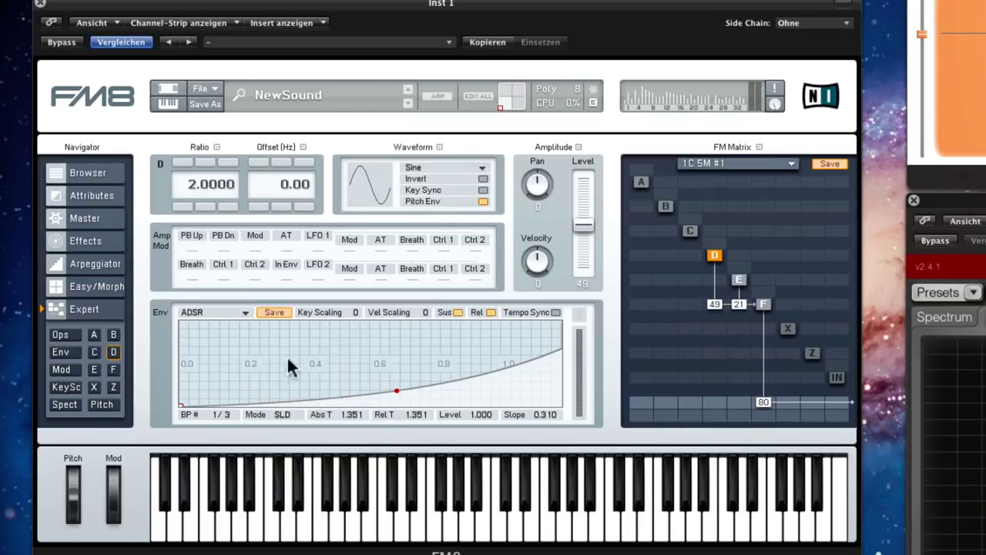
drag(335, 342, 15, 324)
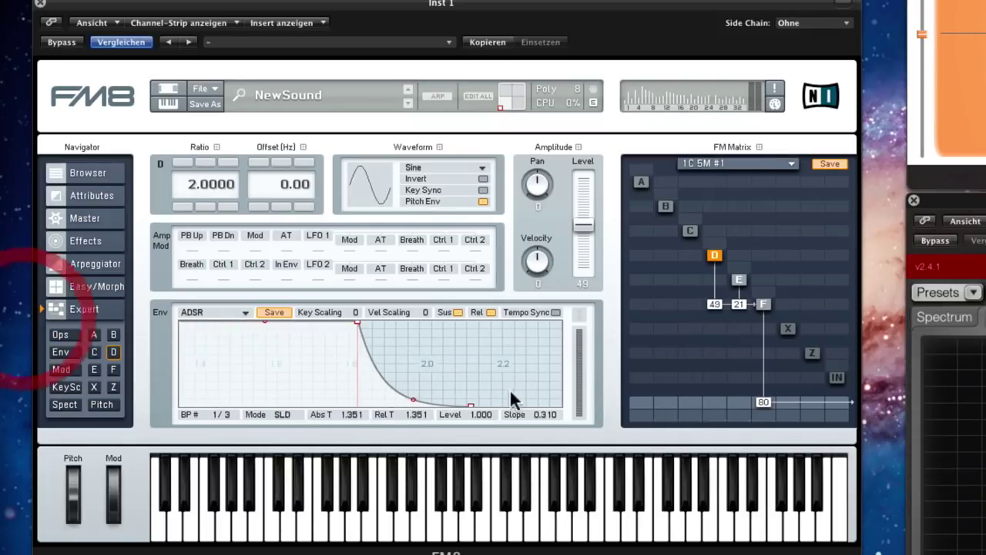
drag(475, 405, 704, 420)
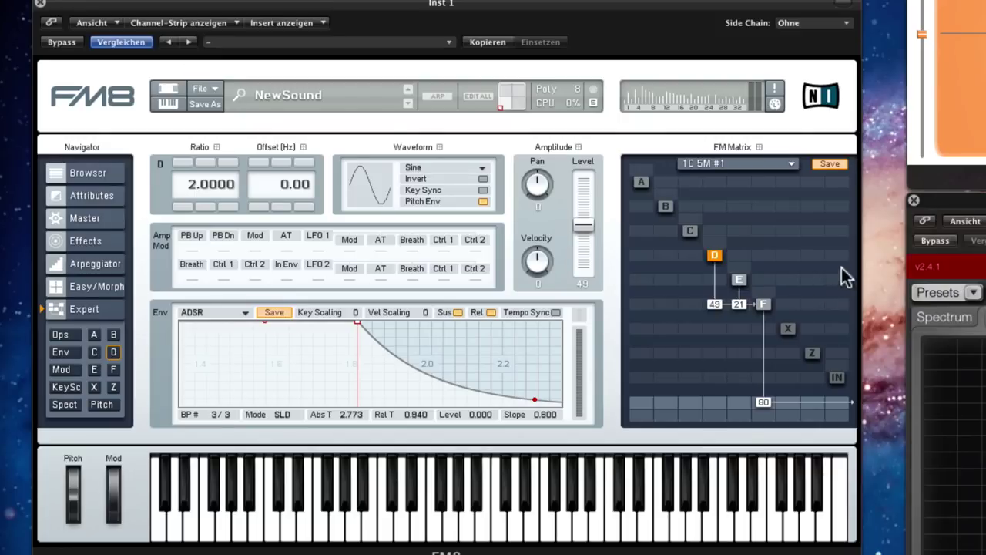
Switch to operator E and give it an ADSR envelope
click(739, 281)
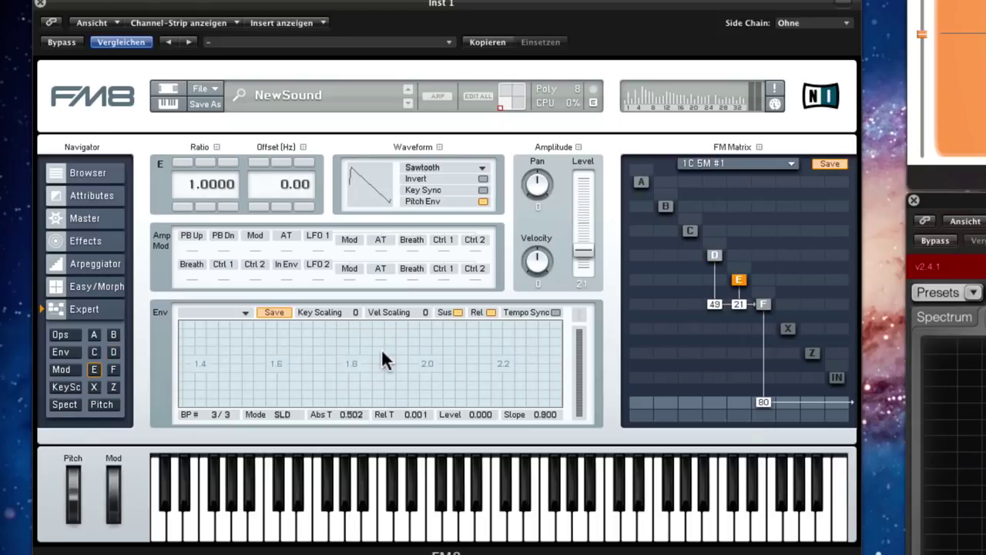
mouse_move(493, 362)
mouse_down()
mouse_move(540, 348)
mouse_move(819, 348)
mouse_move(530, 350)
mouse_move(661, 342)
mouse_up()
drag(525, 361, 340, 349)
drag(467, 351, 396, 361)
click(185, 321)
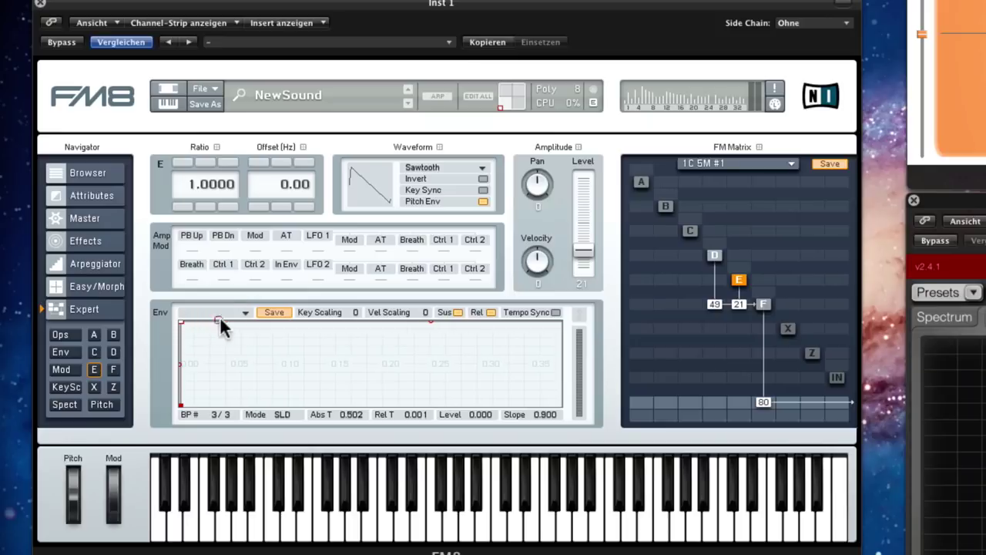
click(233, 378)
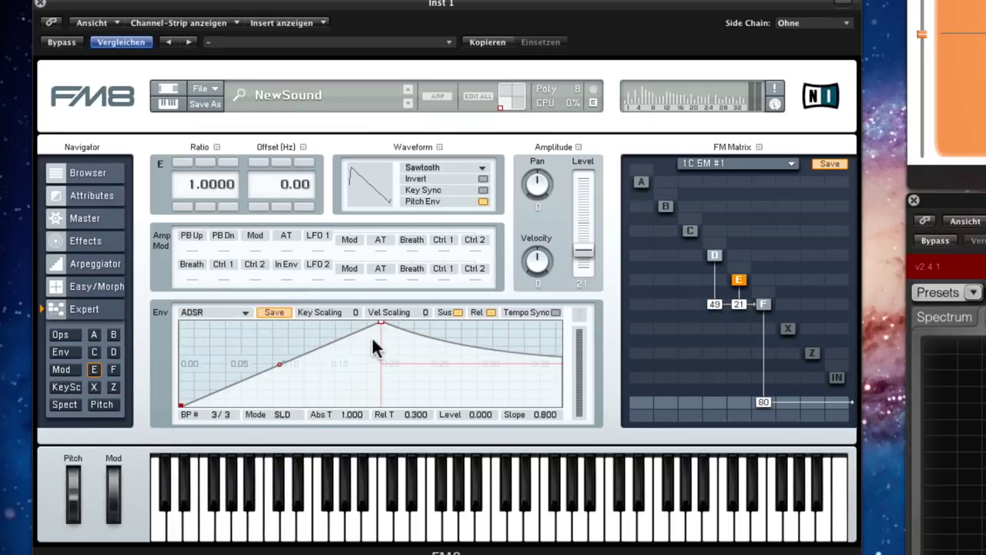
Shape E's envelope: attack peak near 1.04 s, sustain about 0.88, release to about 2.2 s, then audition
drag(382, 321, 784, 166)
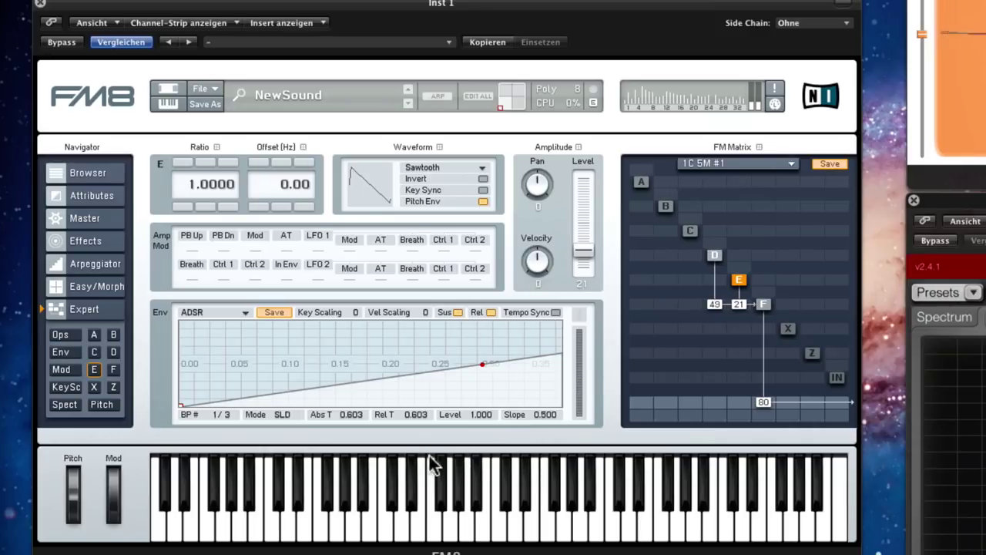
drag(435, 355, 539, 343)
drag(347, 362, 360, 332)
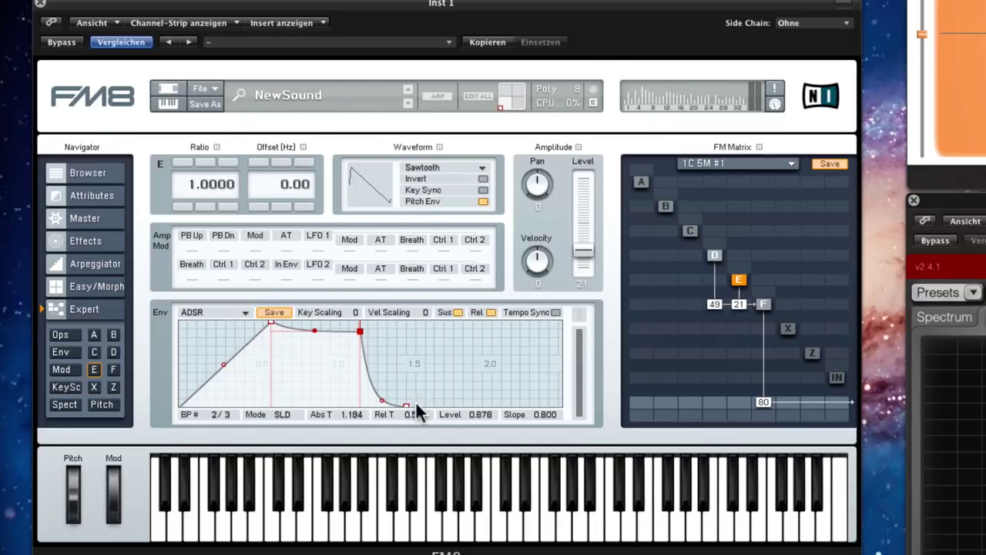
drag(405, 404, 512, 416)
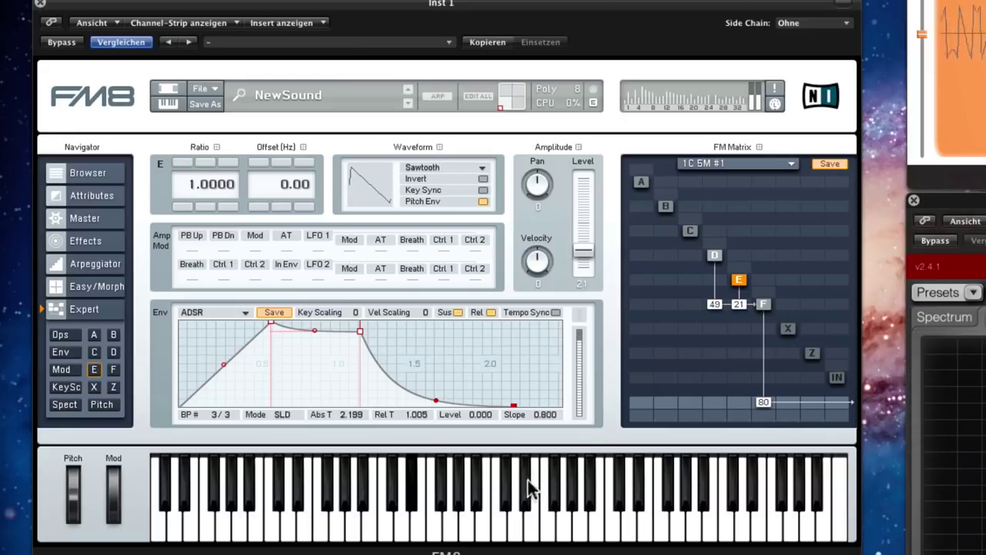
drag(271, 320, 340, 301)
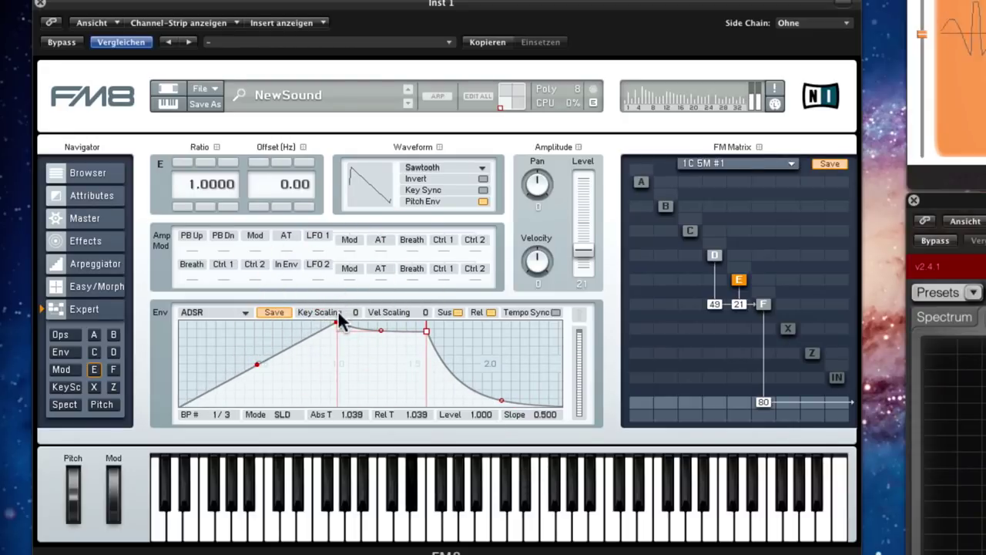
click(411, 482)
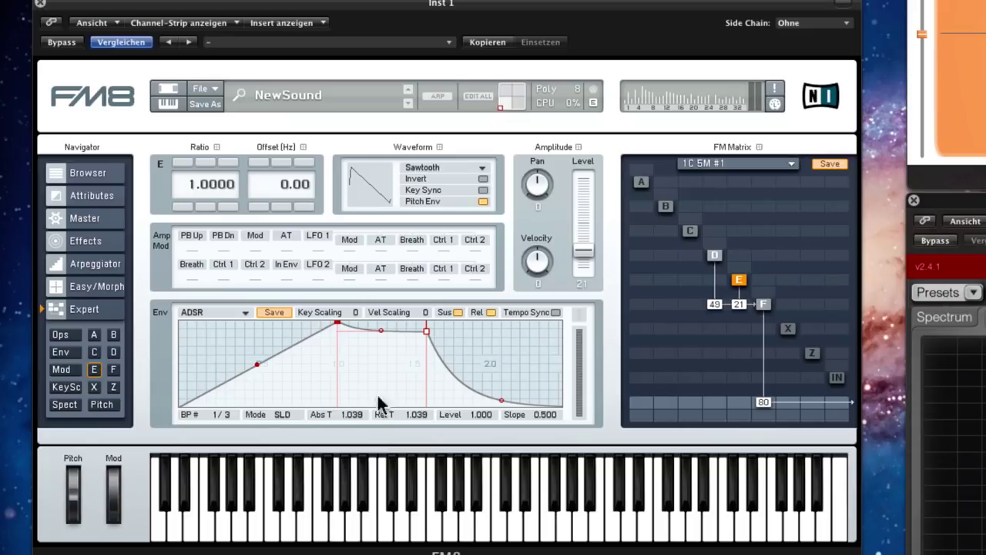
Open the Master page and raise Unison to 8 voices
click(93, 220)
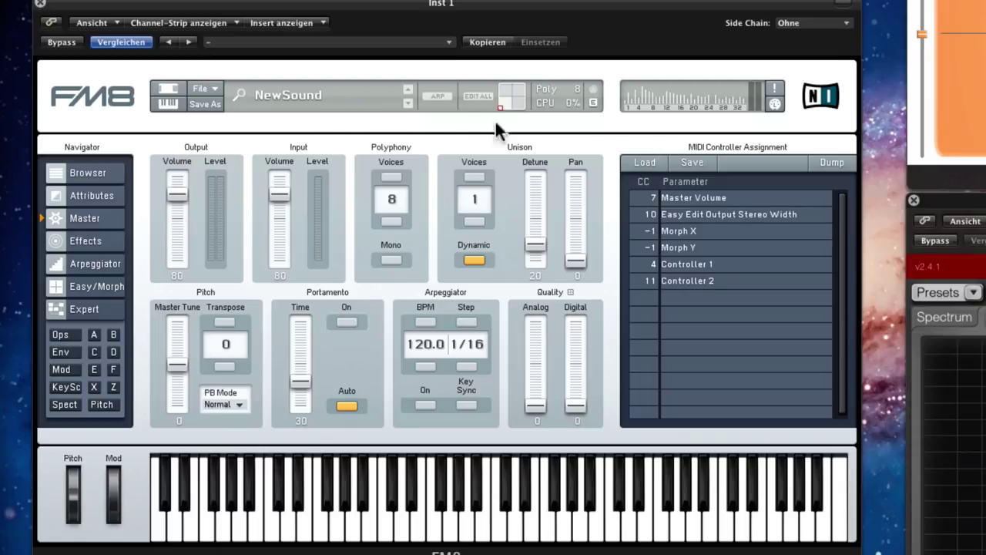
click(469, 172)
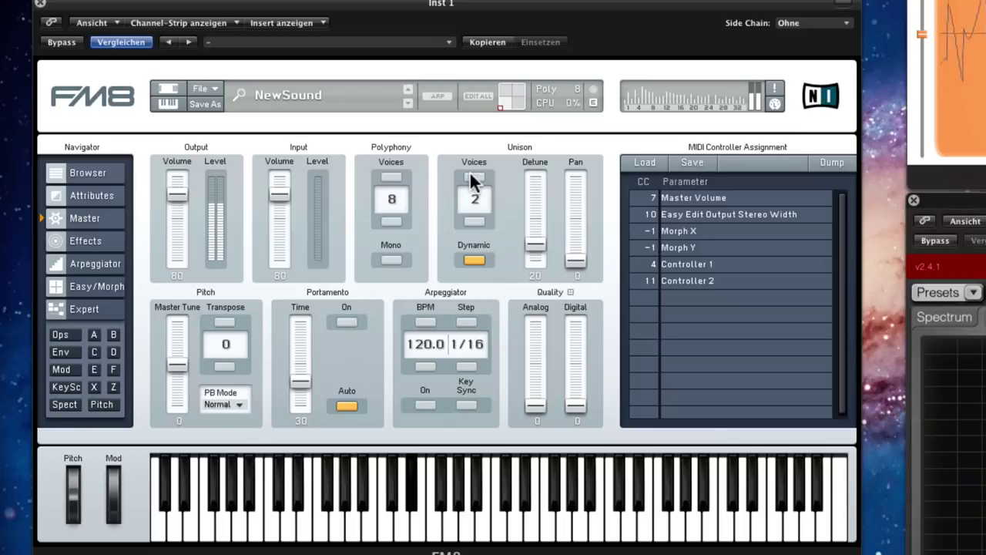
click(475, 174)
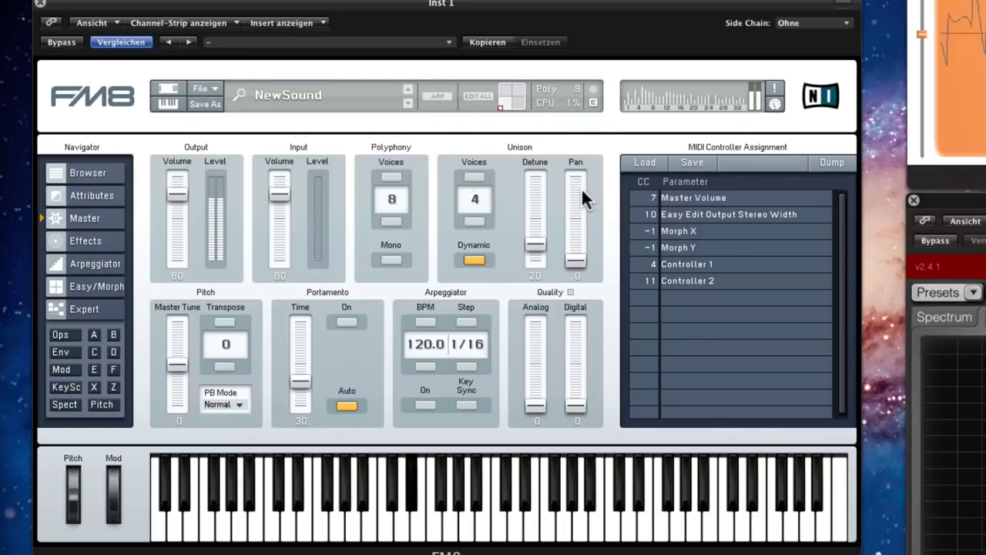
click(472, 174)
click(472, 174)
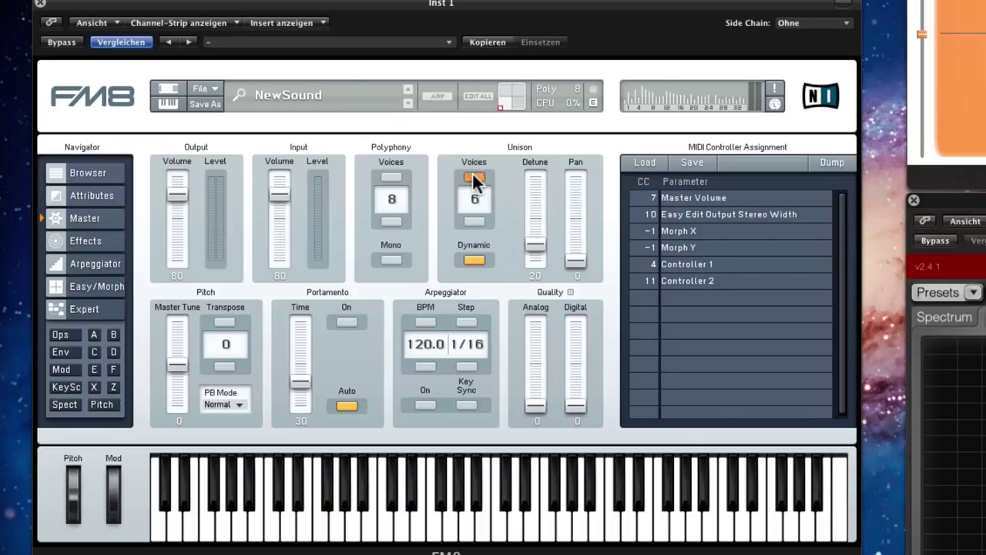
click(472, 174)
click(472, 174)
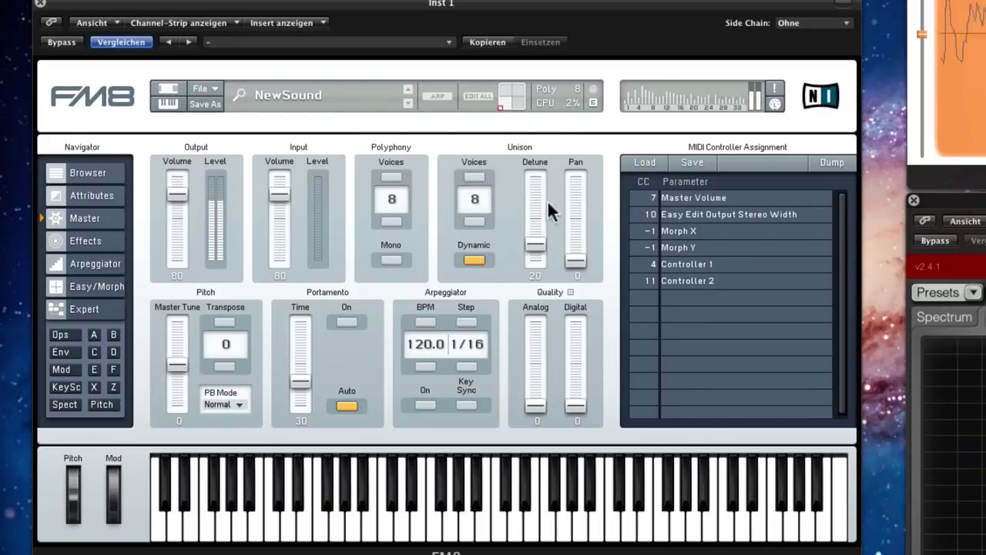
Set Polyphony back to 8 voices
click(392, 176)
click(393, 176)
click(391, 221)
click(391, 221)
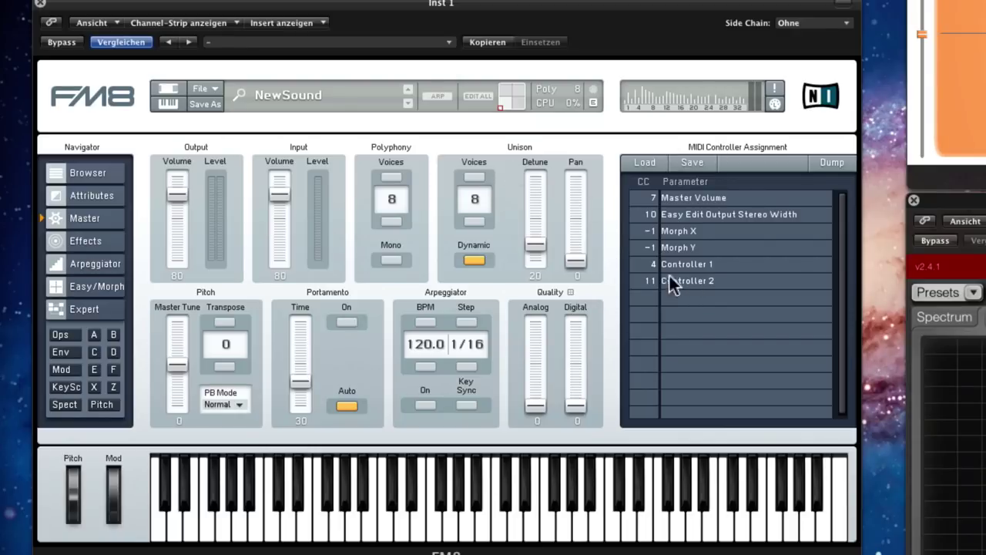
Set unison Detune to 37 and unison Pan spread to 61
mouse_move(537, 245)
mouse_down()
mouse_move(544, 211)
mouse_move(552, 227)
mouse_up()
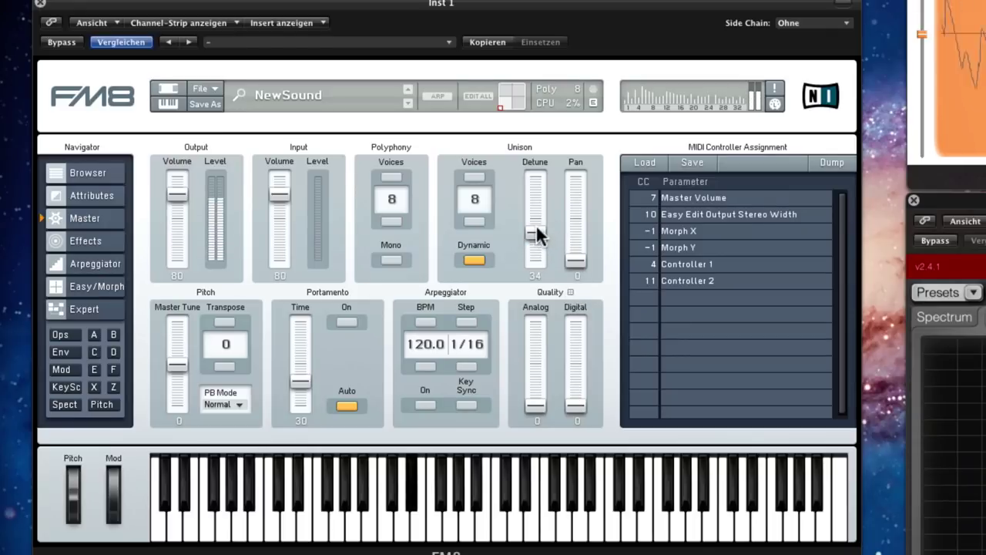
drag(540, 231, 538, 227)
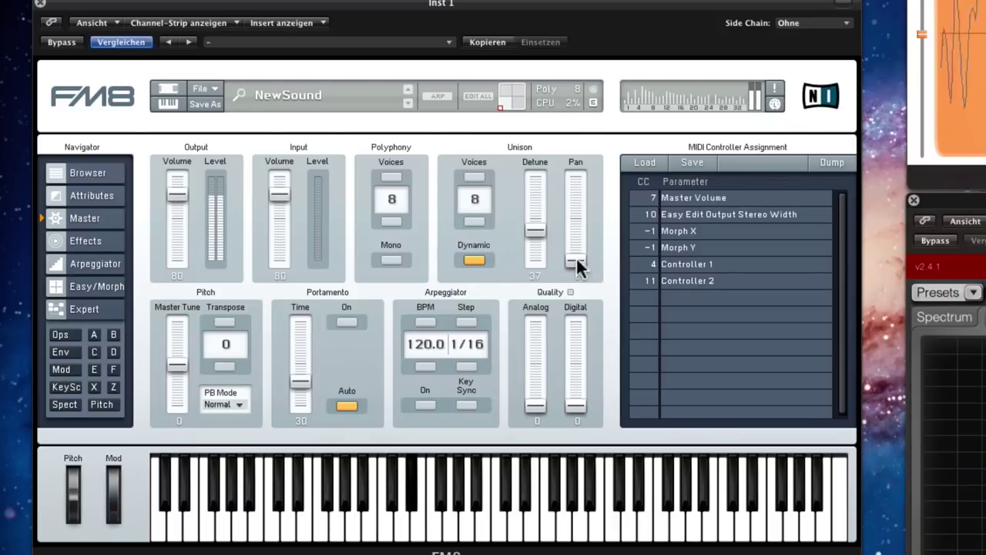
drag(577, 258, 582, 214)
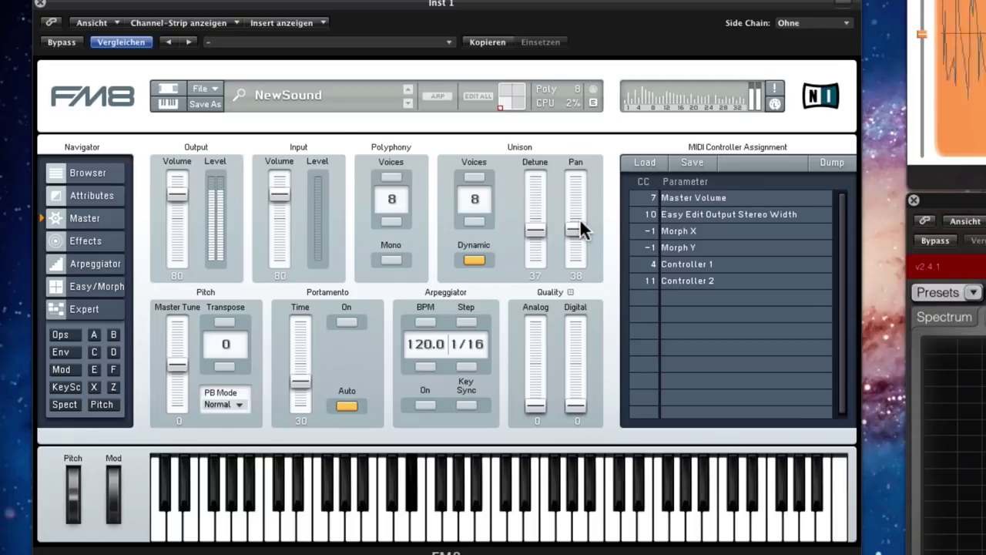
drag(575, 226, 579, 206)
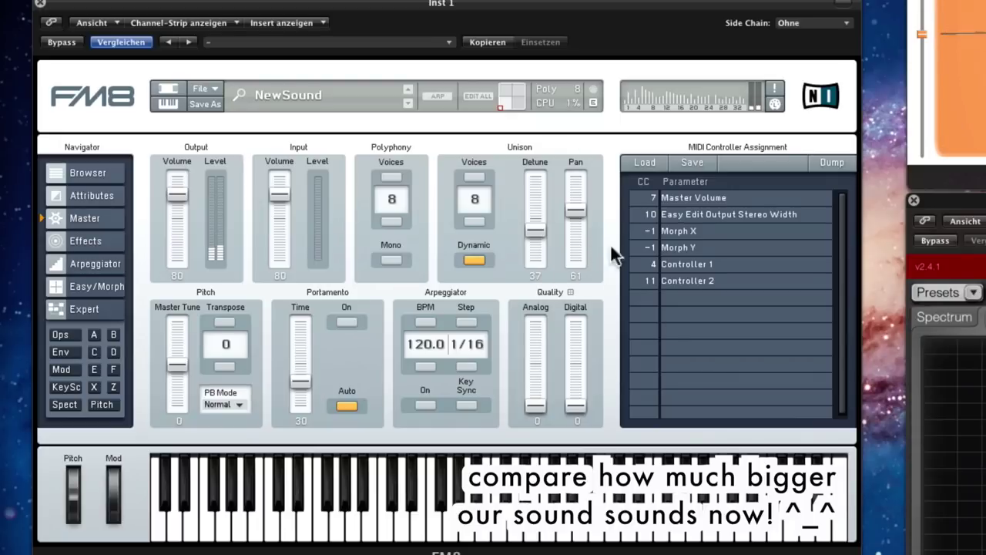
Ease unison pan to 59 and try different Analog and Digital quality values, auditioning a note
drag(584, 211, 584, 218)
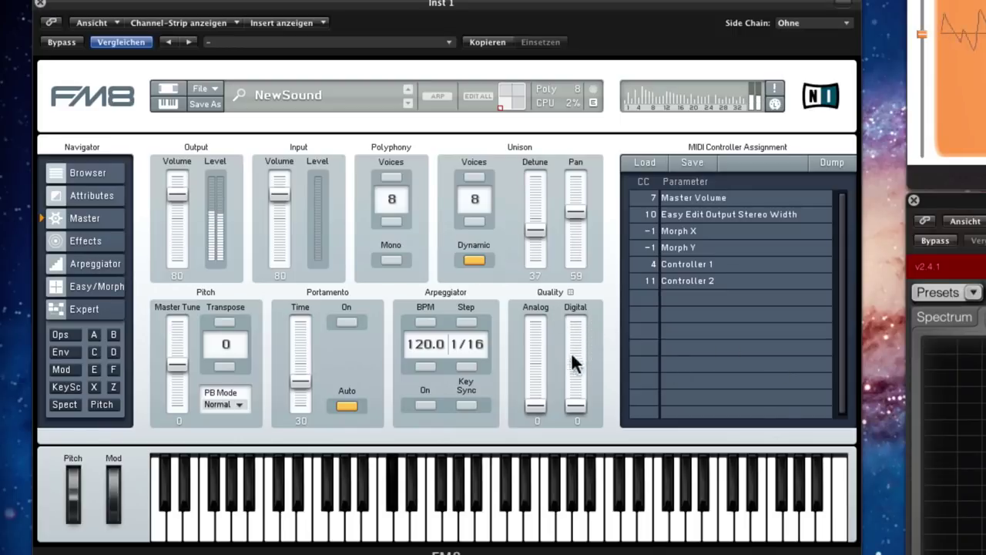
drag(539, 401, 555, 279)
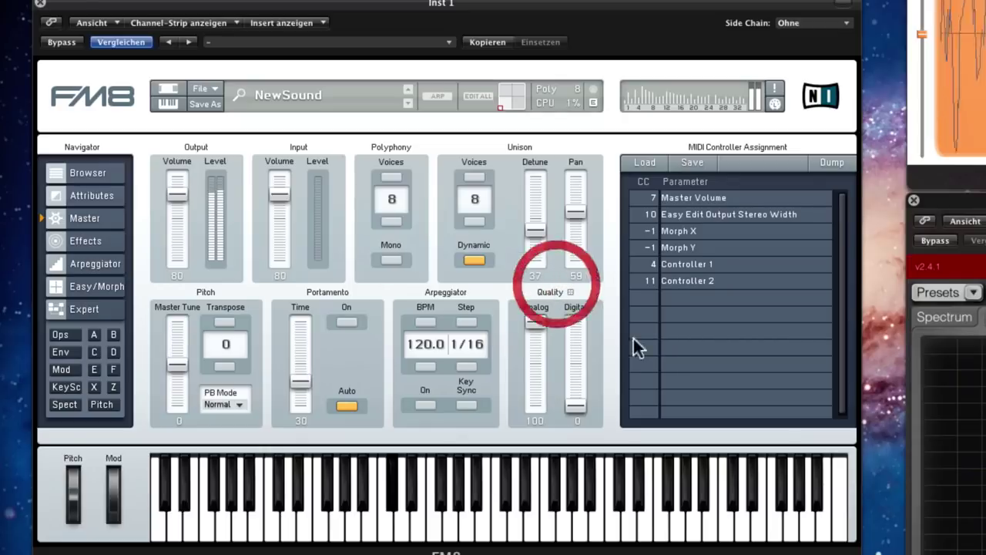
drag(537, 320, 522, 464)
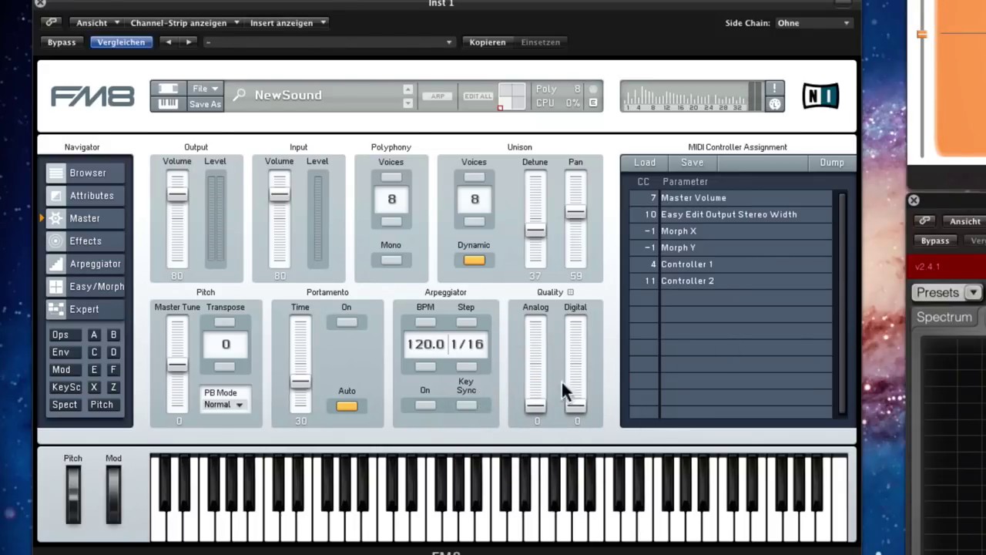
click(575, 406)
drag(578, 392, 622, 292)
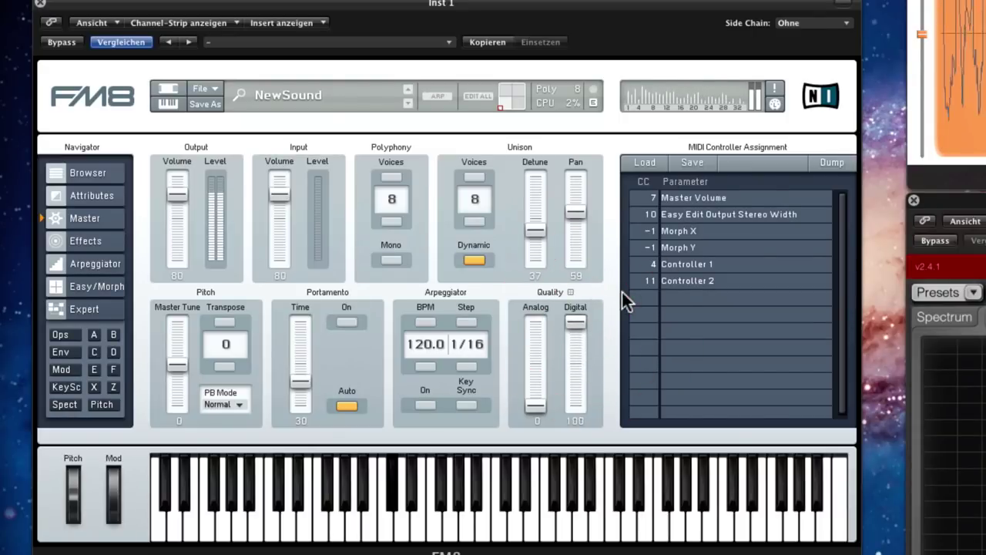
drag(576, 322, 598, 435)
click(604, 466)
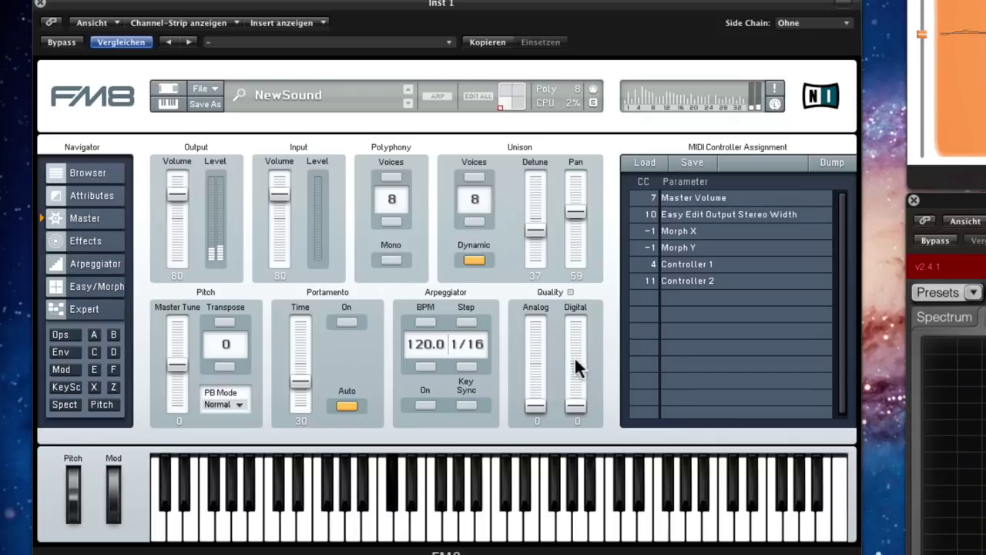
Settle the Quality section at Analog 54 and Digital 31
drag(544, 405, 545, 383)
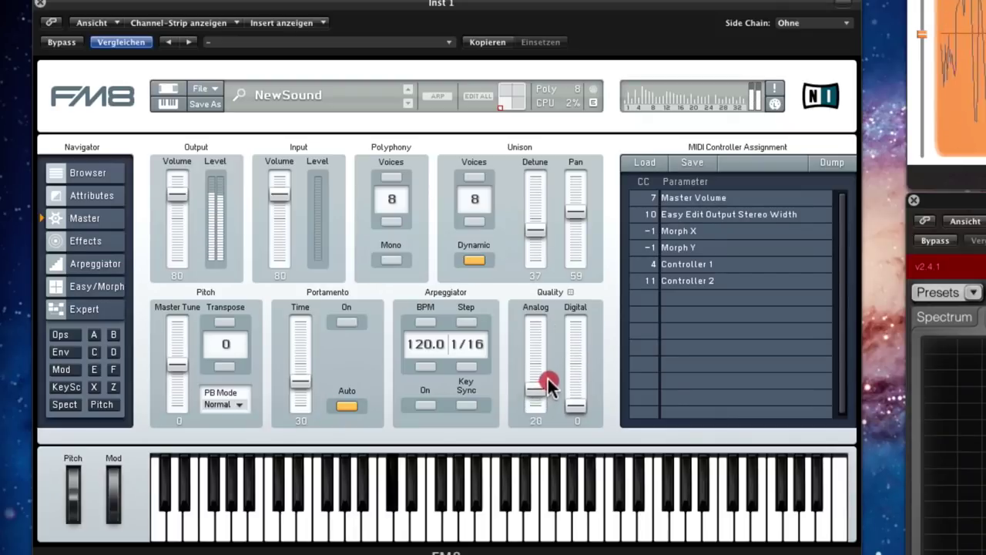
drag(549, 369, 560, 340)
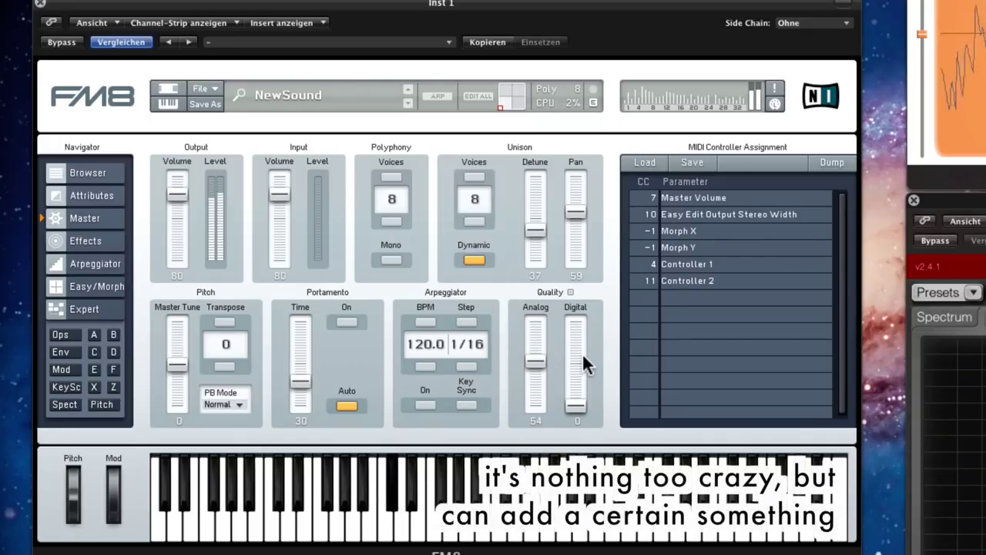
drag(575, 405, 591, 371)
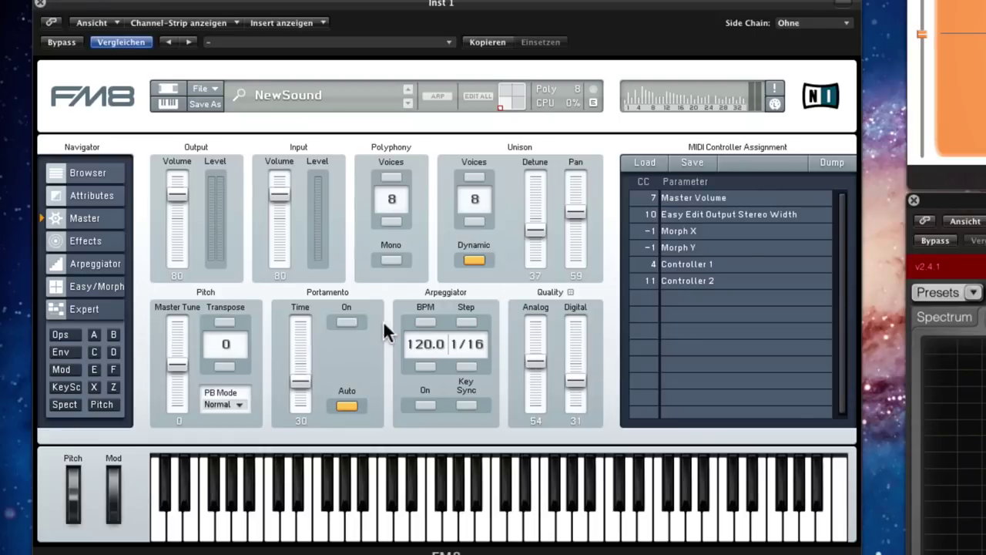
Turn on a Shelving EQ and reshape it to lift the lows and cut the highs
click(87, 241)
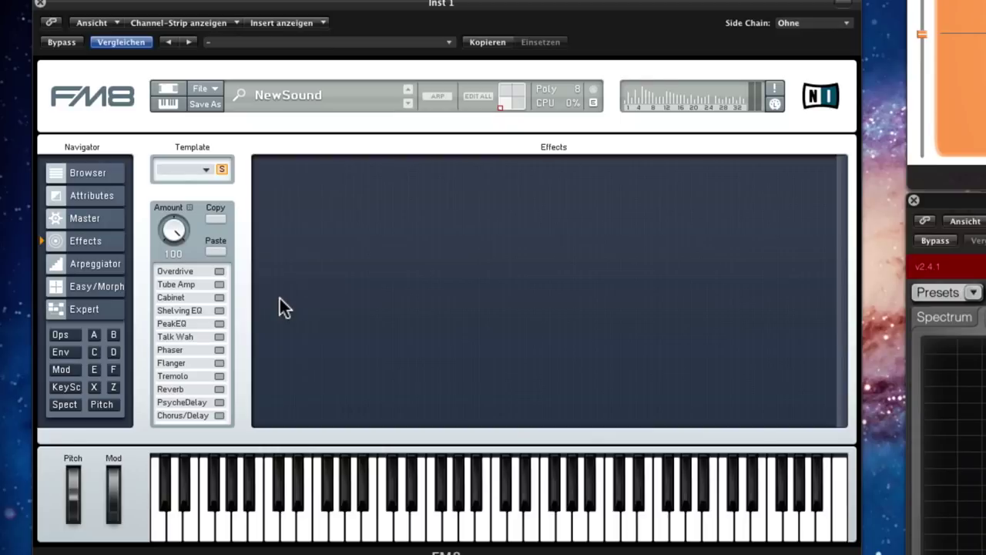
click(220, 311)
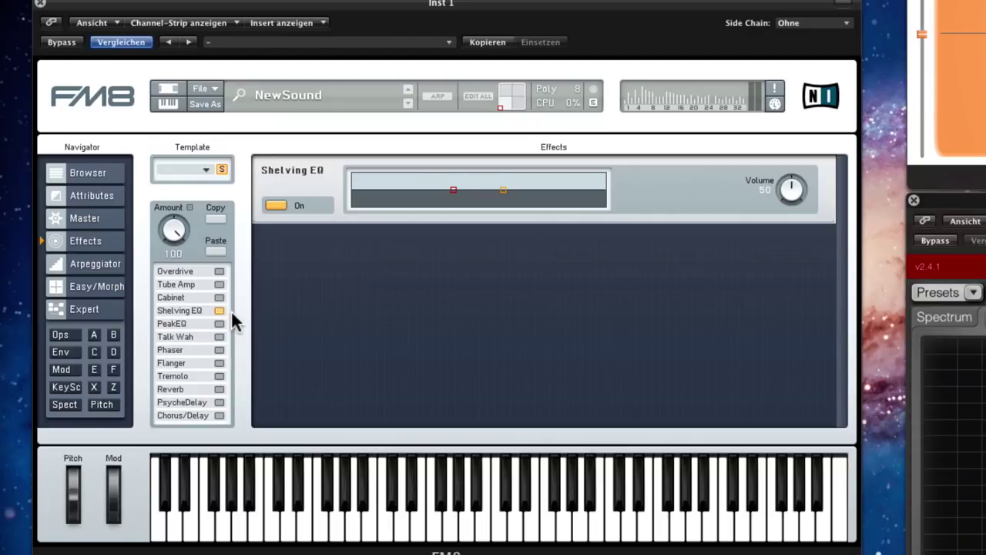
click(503, 192)
drag(505, 192, 539, 194)
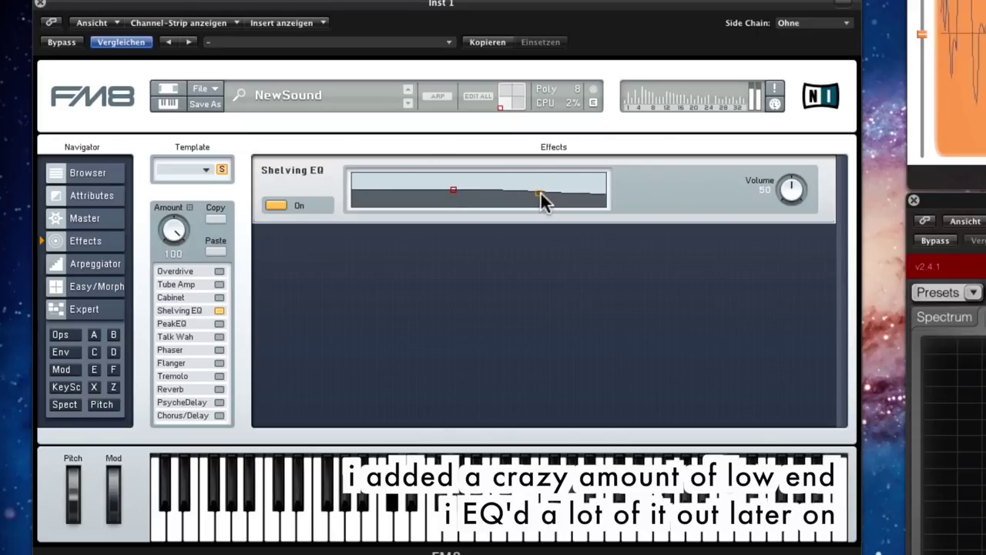
mouse_move(453, 188)
mouse_down()
mouse_move(441, 186)
mouse_move(464, 185)
mouse_up()
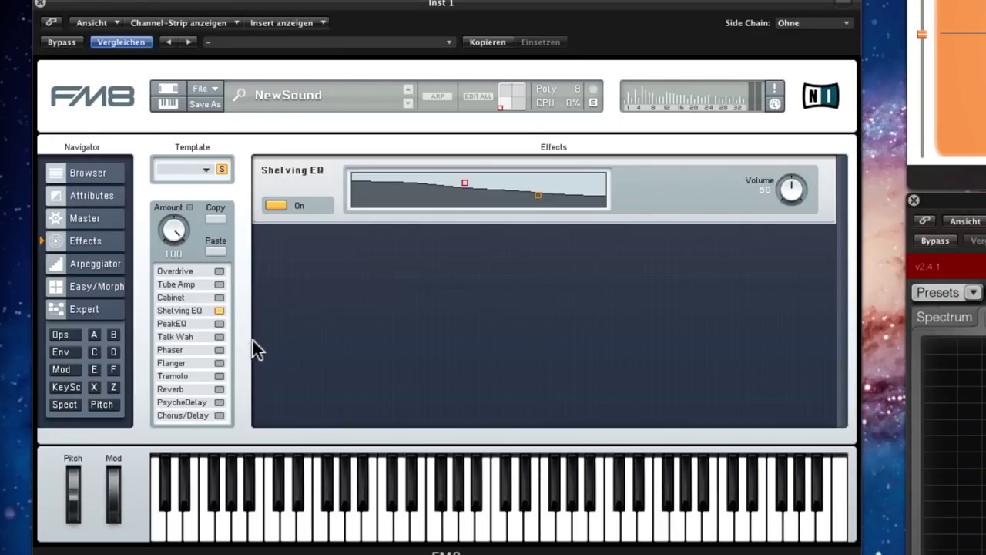
Add a Flanger with Rate 16, Depth 32 and Dry Wet 27
click(219, 362)
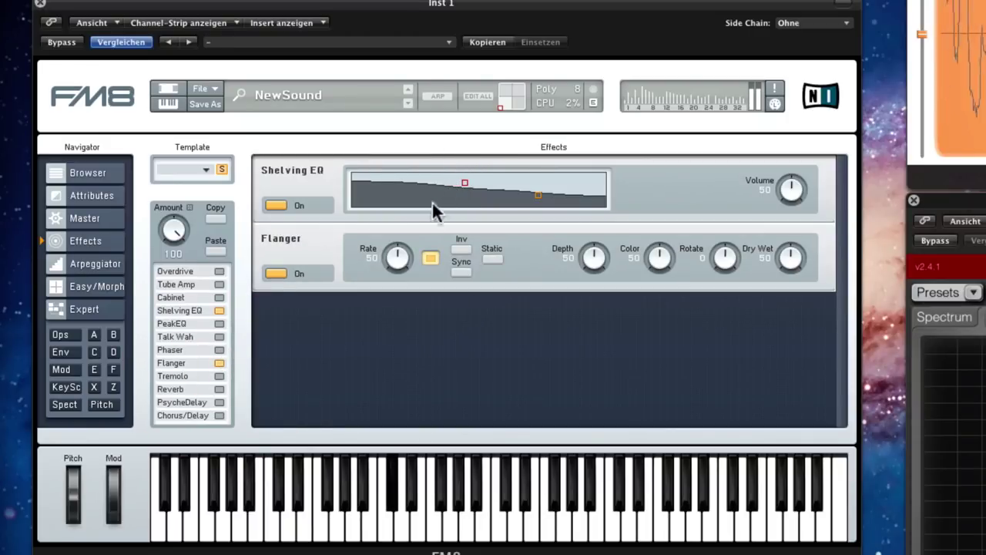
drag(397, 266, 428, 262)
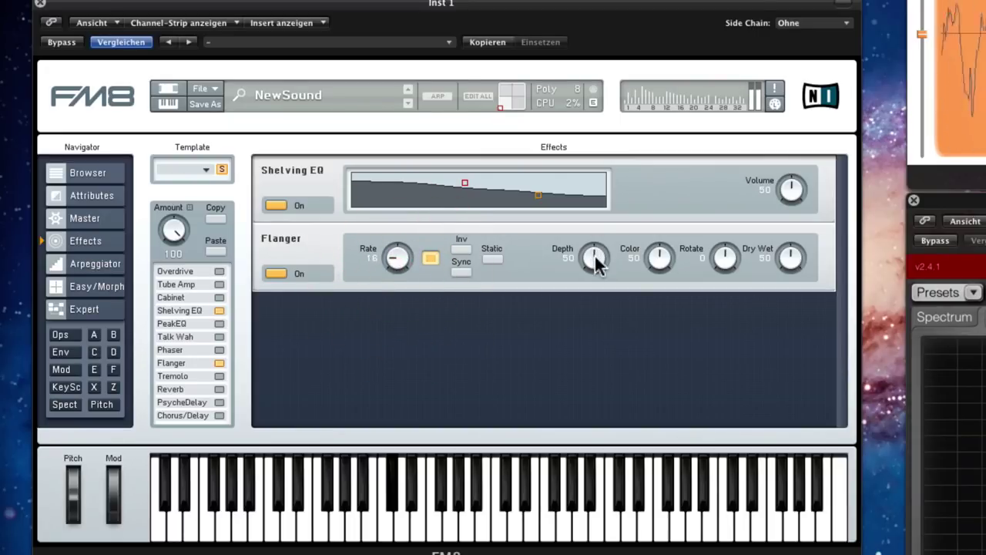
drag(598, 262, 599, 283)
drag(787, 256, 793, 281)
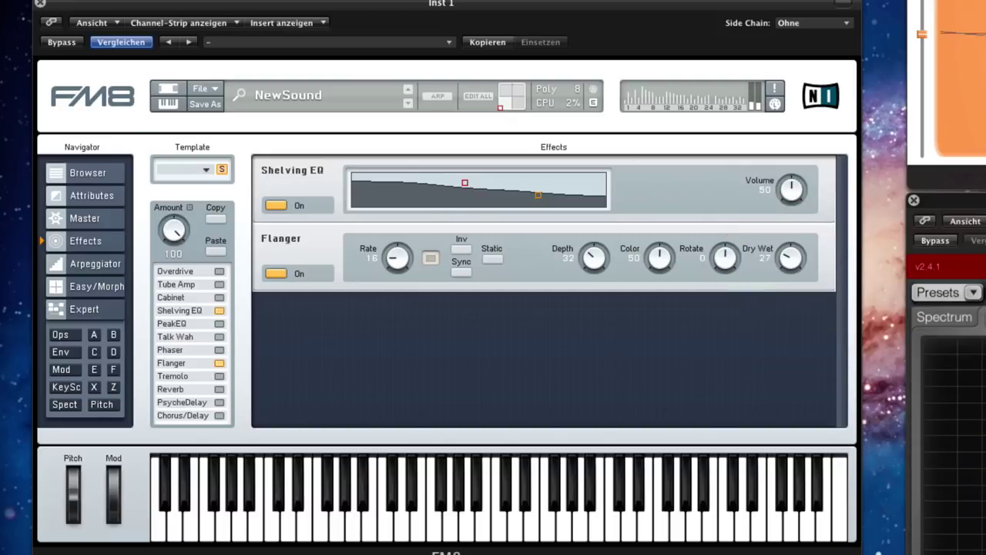
Add a Phaser with Dry/Wet 22 and Rate 16
click(221, 348)
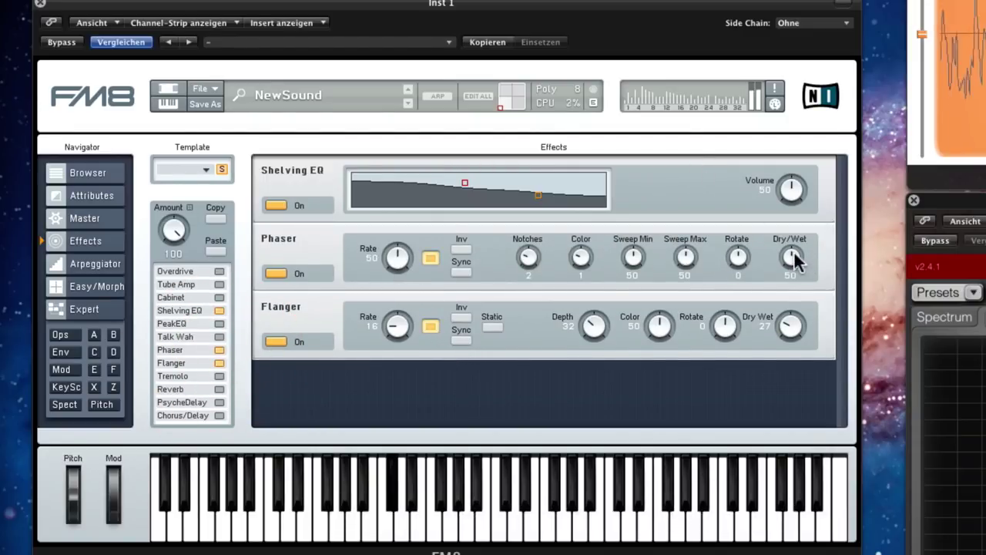
mouse_move(794, 251)
mouse_down()
mouse_move(797, 282)
mouse_move(795, 267)
mouse_up()
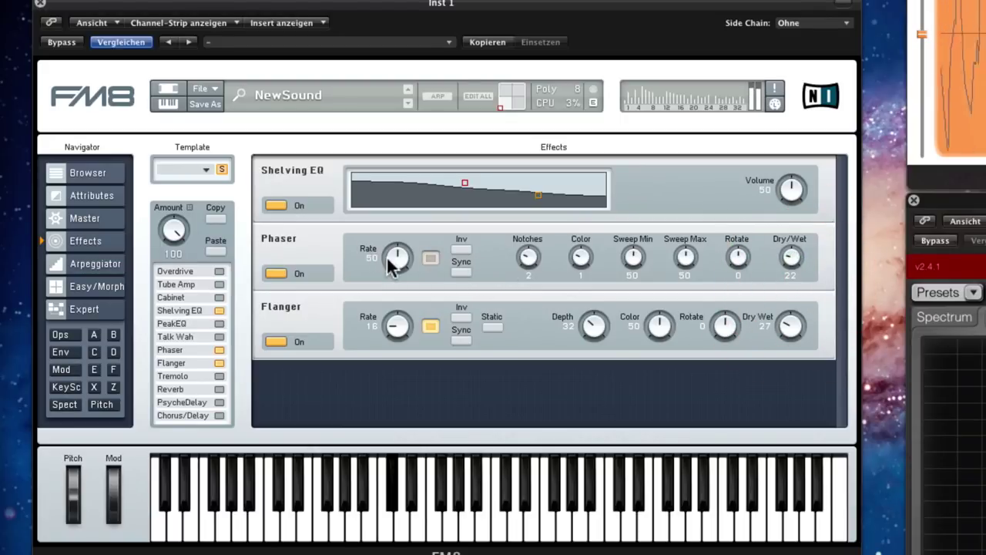
mouse_move(387, 258)
mouse_down()
mouse_move(400, 296)
mouse_move(399, 255)
mouse_up()
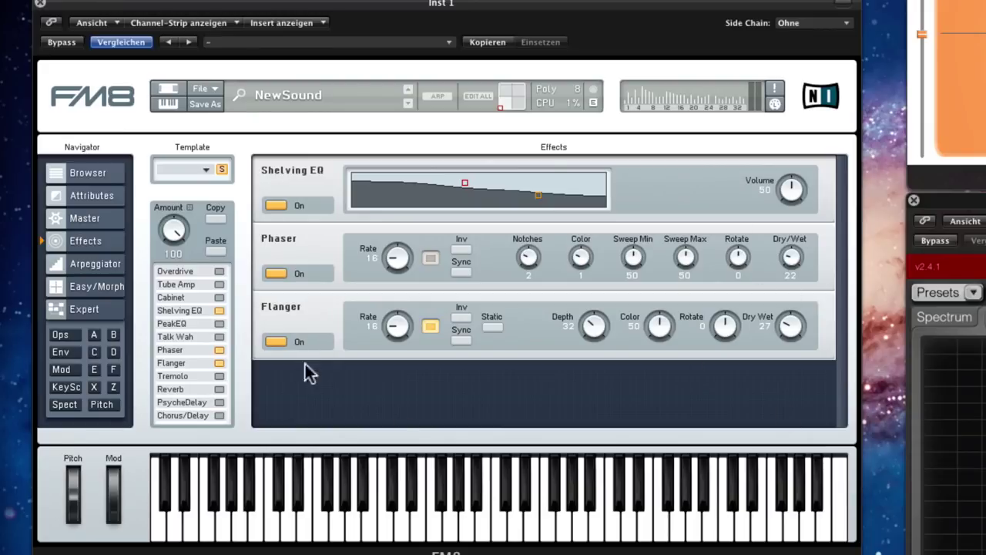
Add a Reverb at Time 78 and Dry/Wet 67, and move the EQ's high-frequency dip lower
click(219, 389)
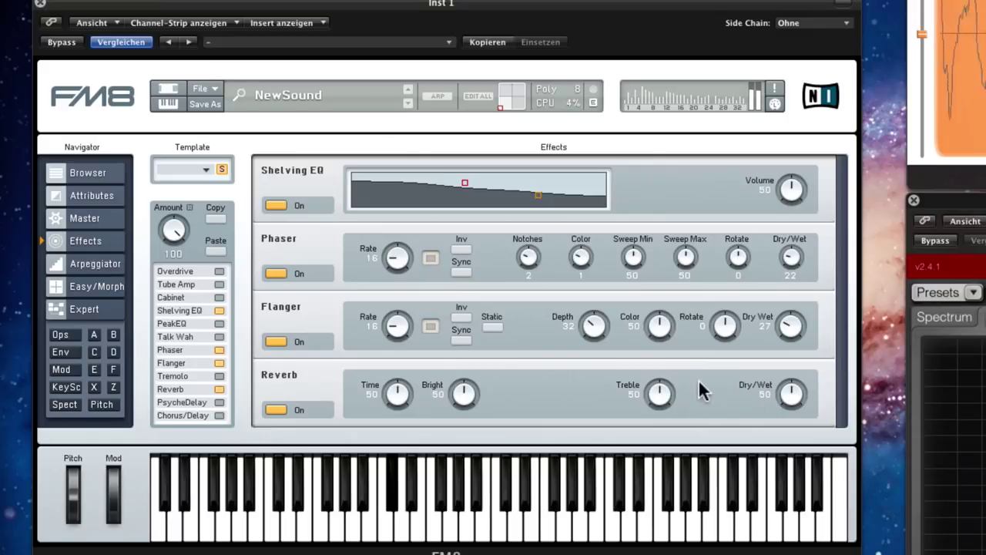
drag(404, 392, 408, 364)
mouse_move(792, 396)
mouse_down()
mouse_move(798, 373)
mouse_move(784, 408)
mouse_up()
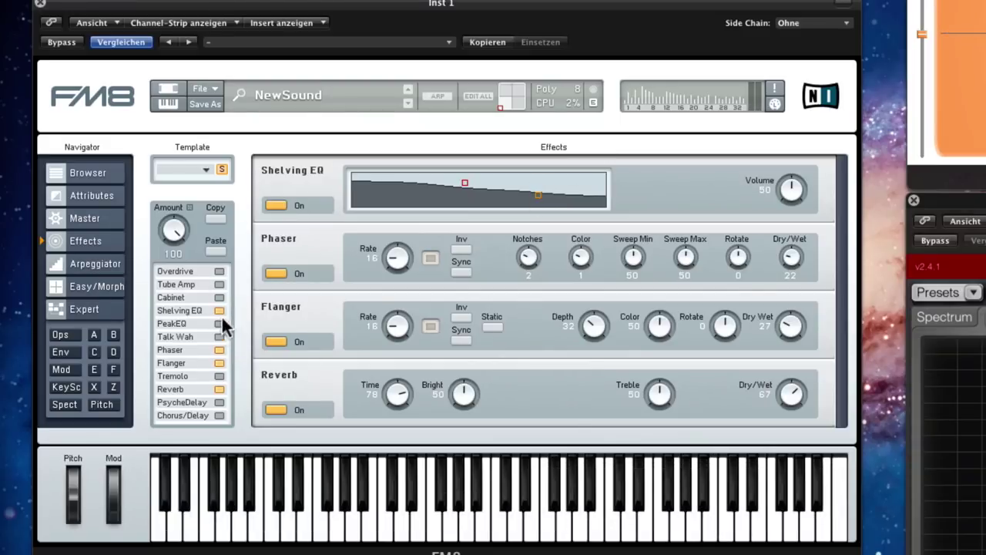
drag(543, 202, 516, 202)
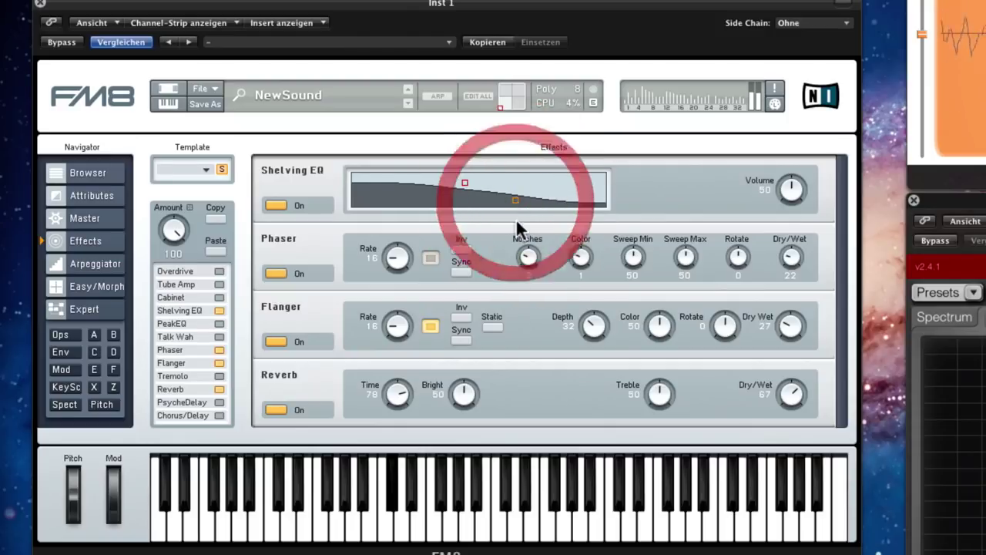
Add a PsycheDelay to the end of the chain with Dry/Wet lowered to 37
click(219, 404)
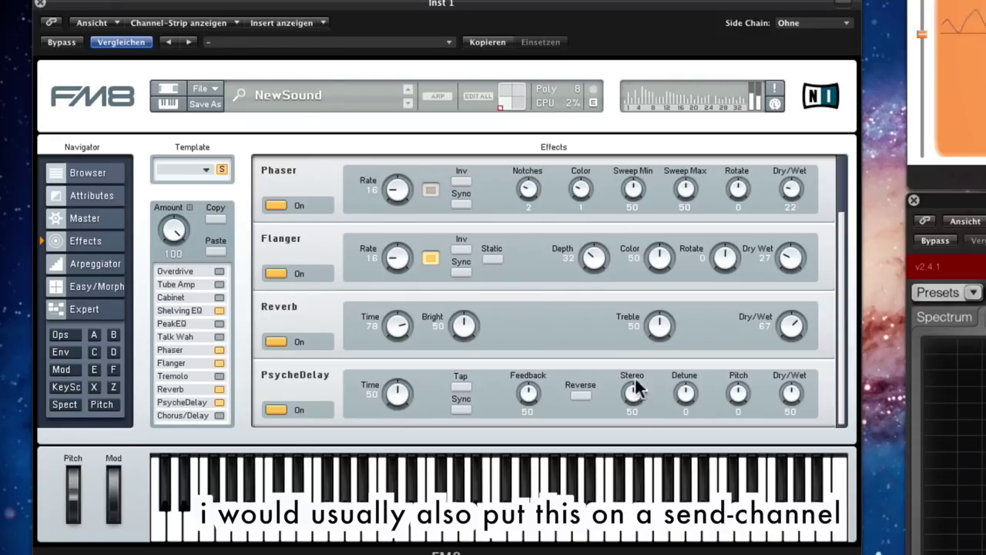
drag(791, 394, 797, 405)
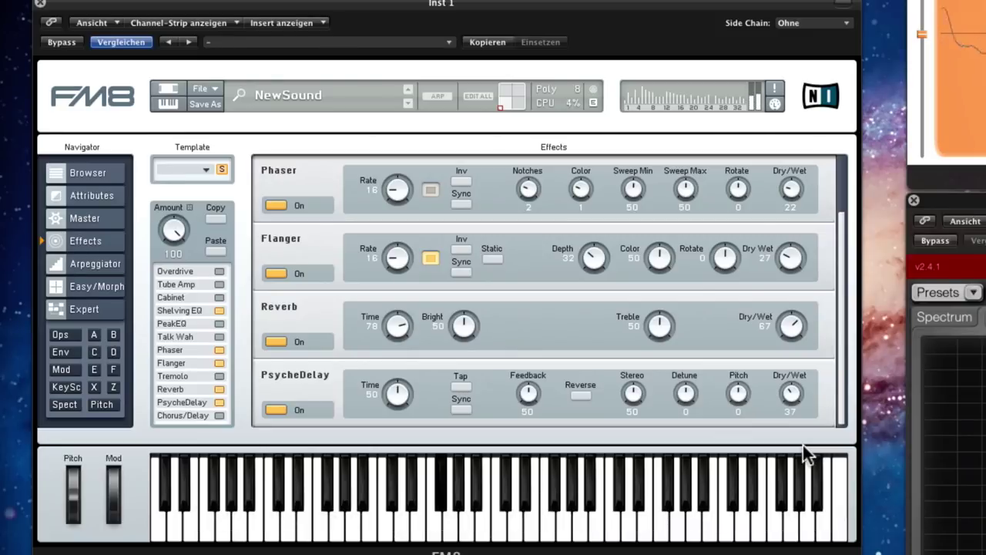